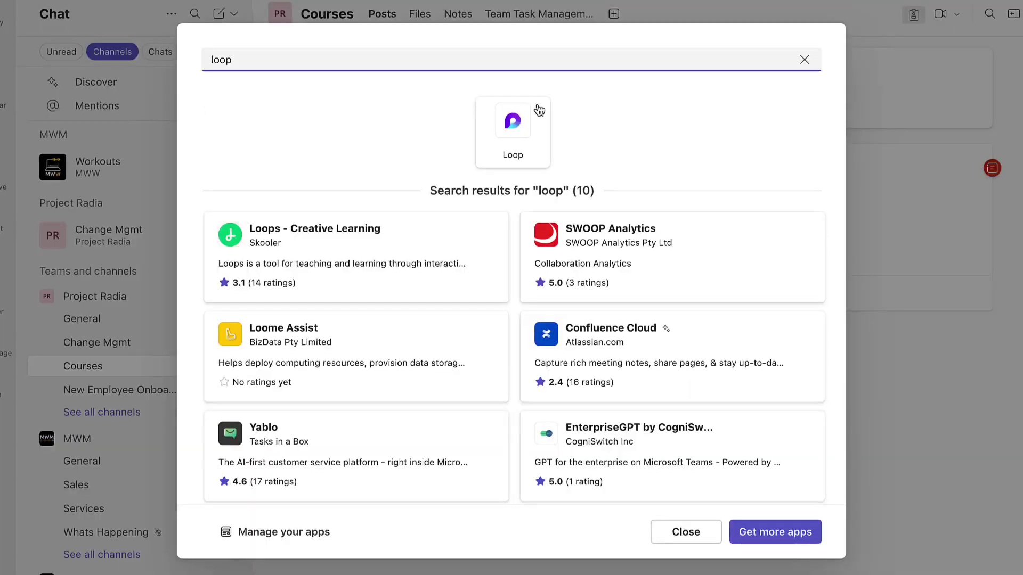
# - Choose the Loop app for a new tab in the Courses channel
pyautogui.click(510, 129)
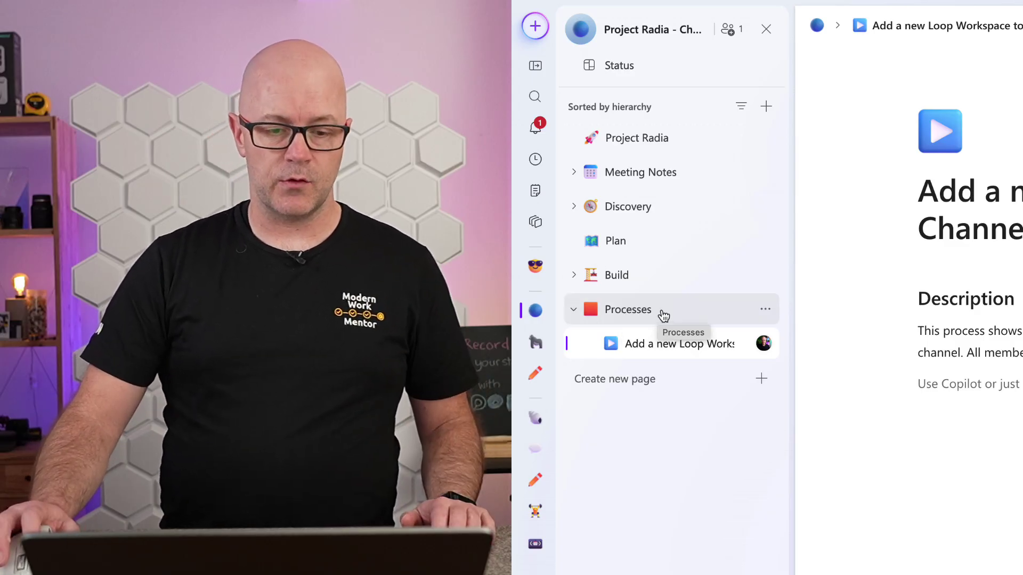
pyautogui.click(575, 311)
pyautogui.click(575, 311)
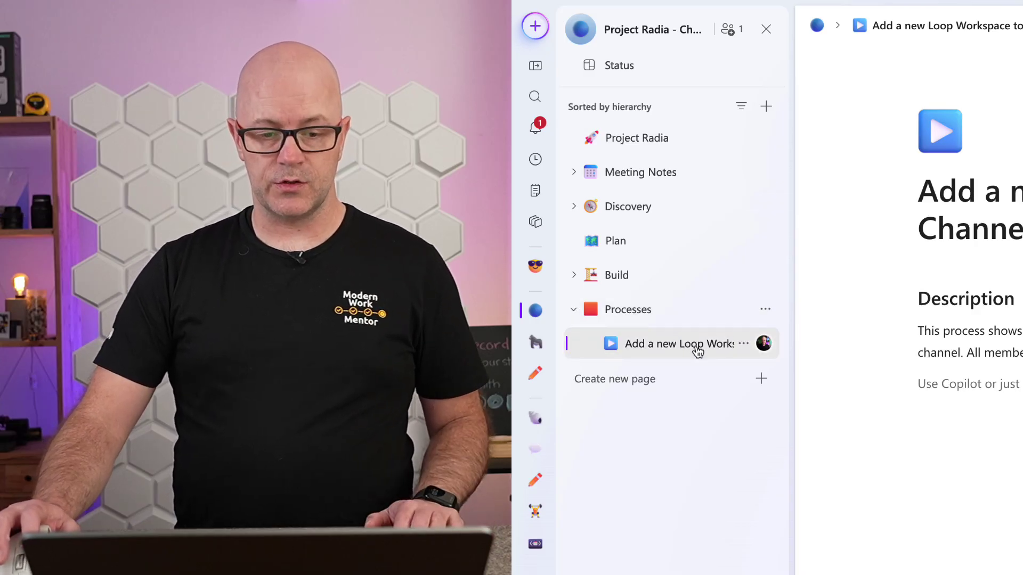
pyautogui.click(765, 311)
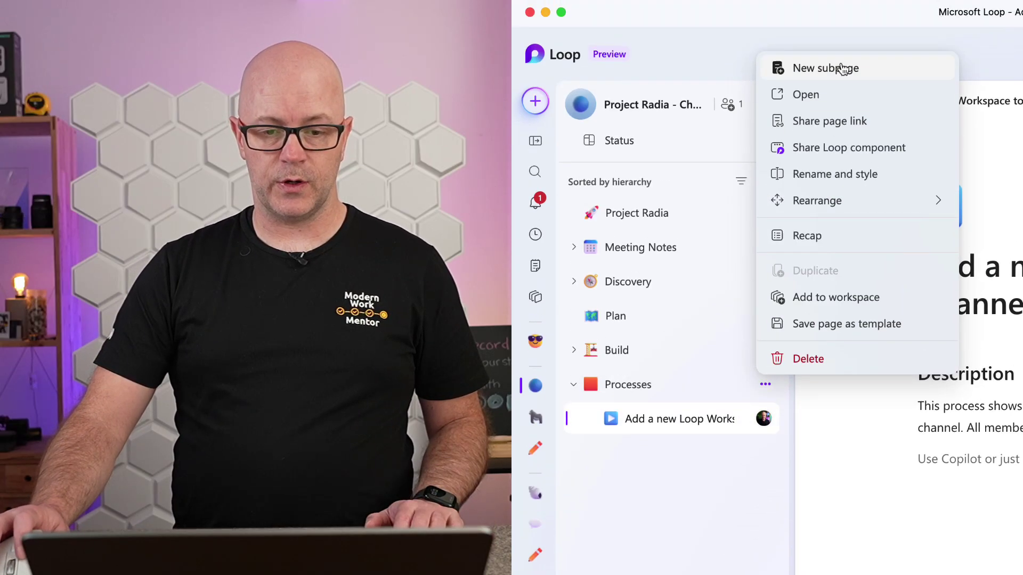
pyautogui.press('Escape')
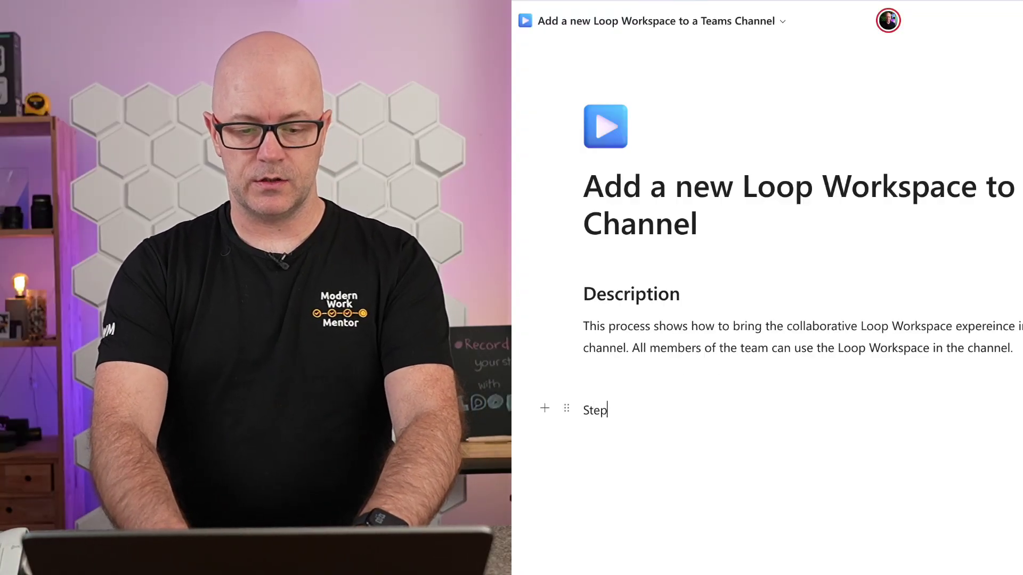
# - Format the Steps line below the description as Heading 2 and hide the workspace's page list
pyautogui.write('/h2')
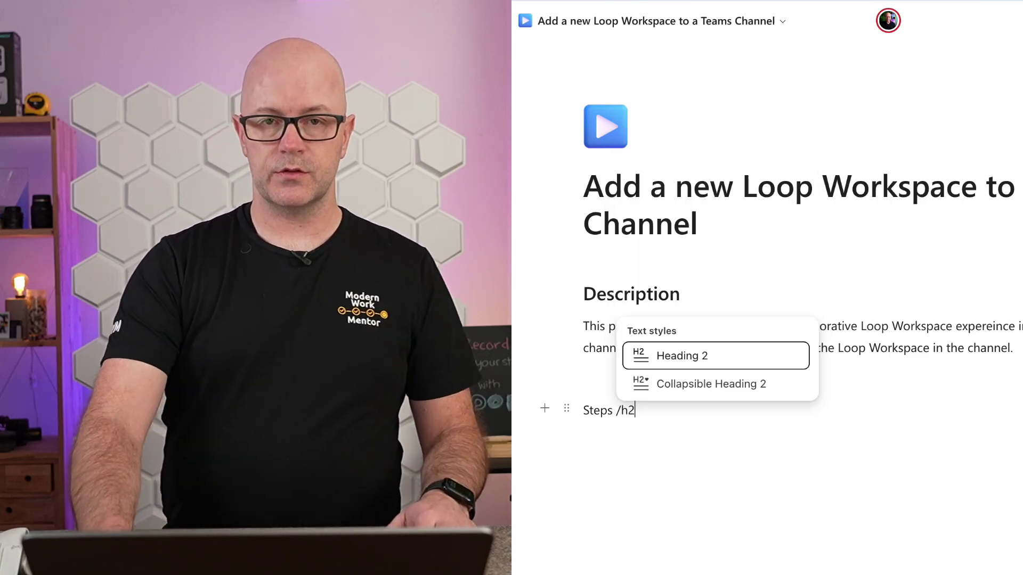
pyautogui.press('Return')
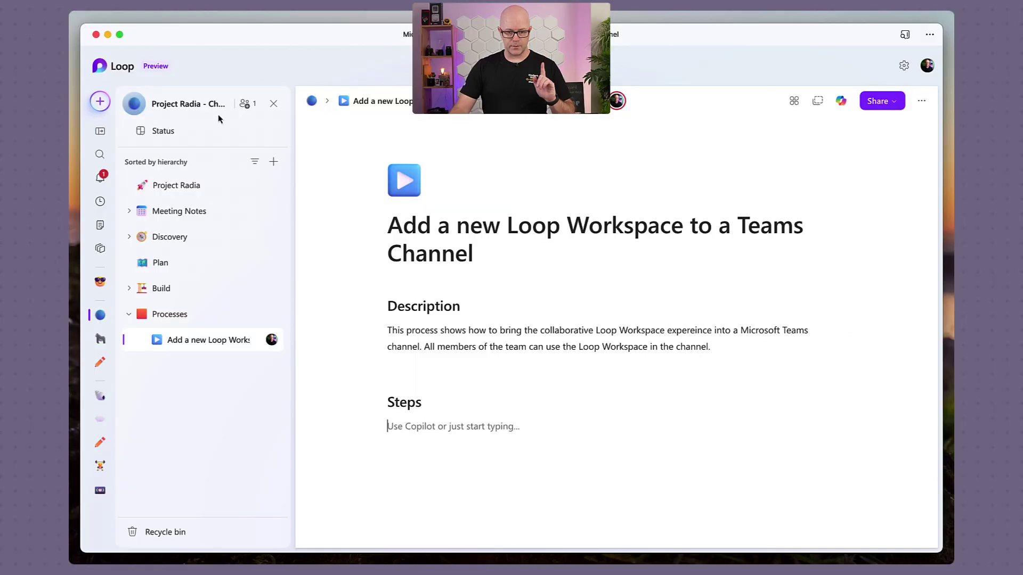
pyautogui.click(273, 104)
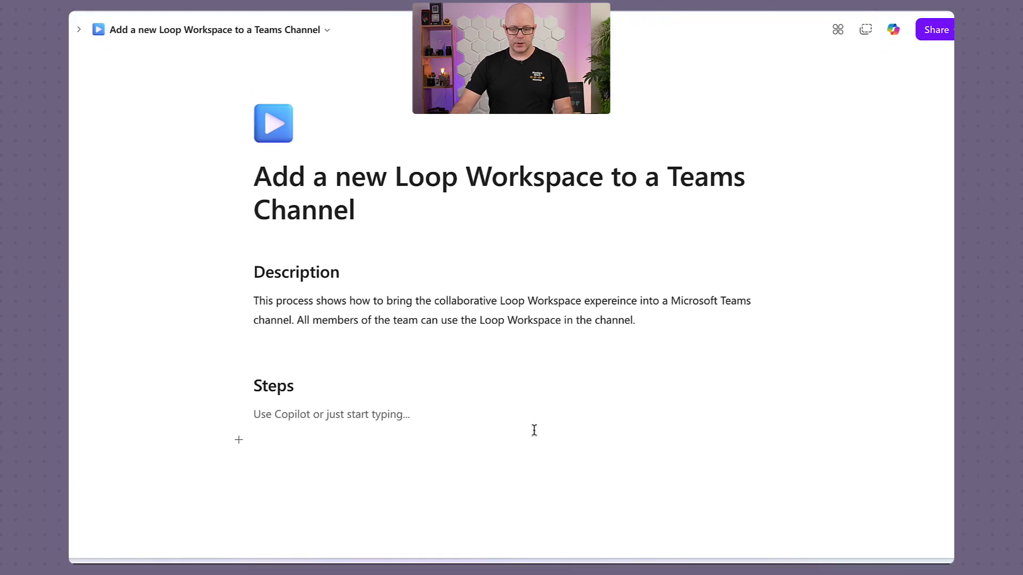
pyautogui.rightClick(265, 414)
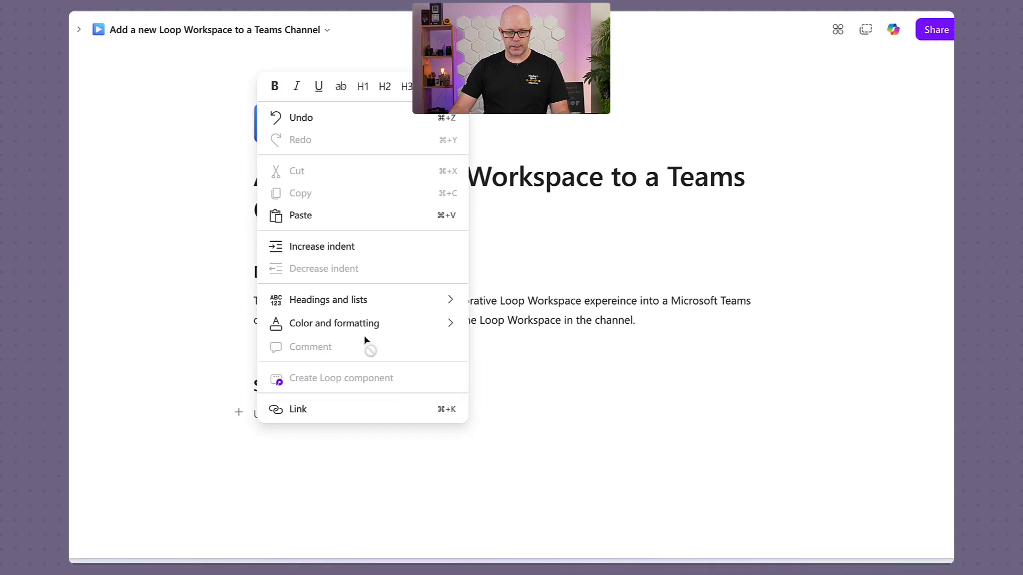
pyautogui.moveTo(413, 306)
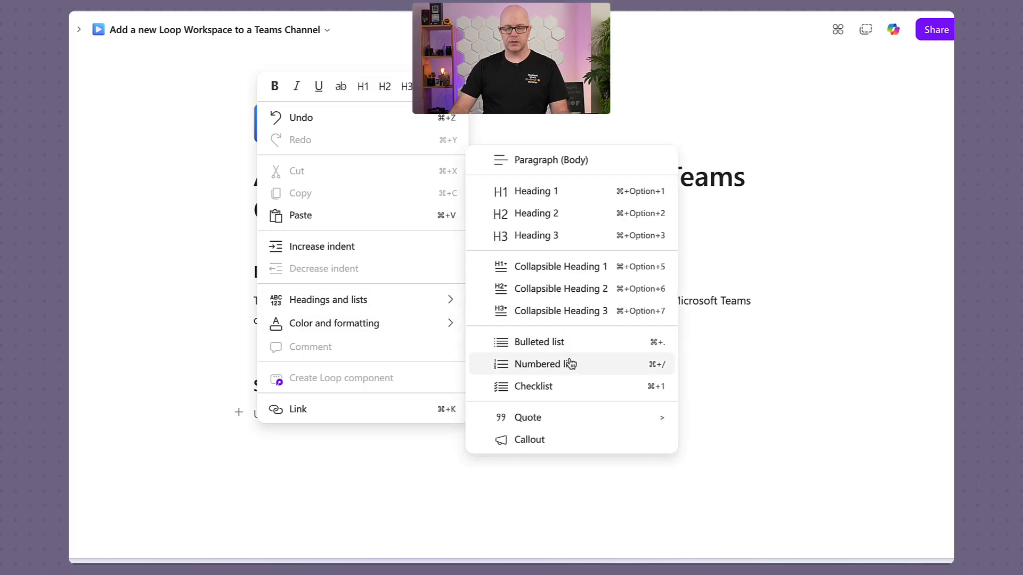
pyautogui.click(711, 412)
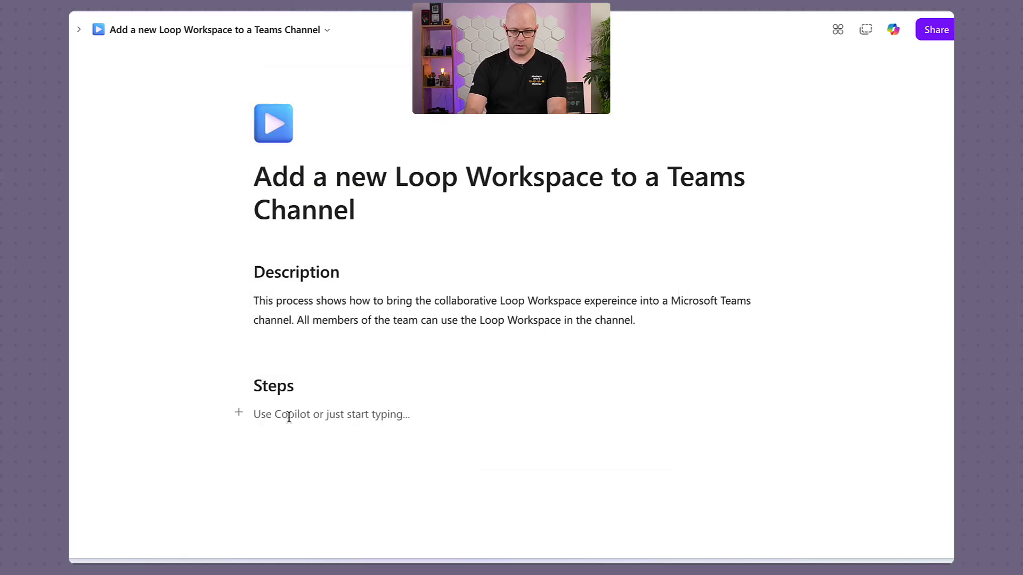
pyautogui.write('/nu')
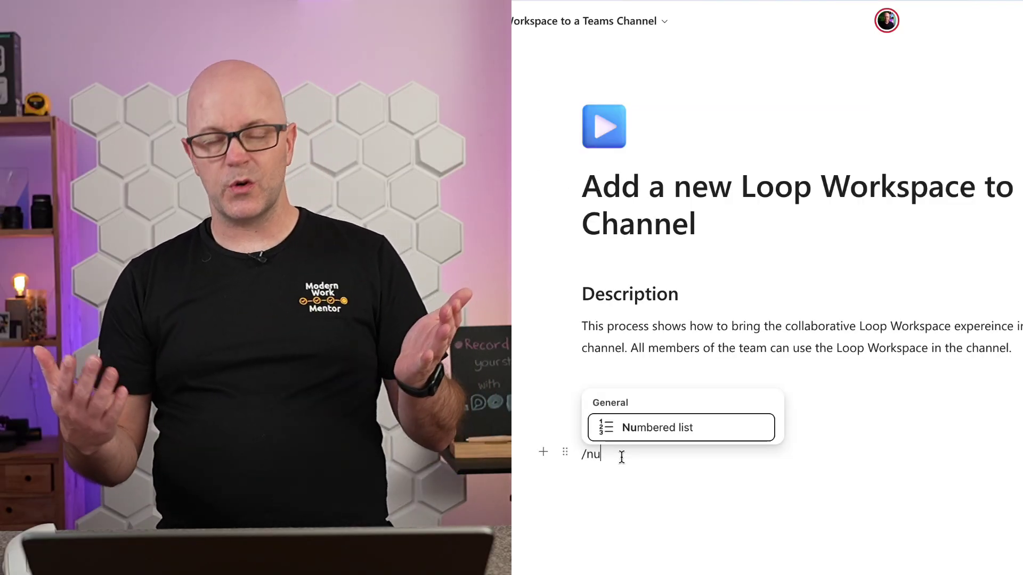
pyautogui.press('BackSpace')
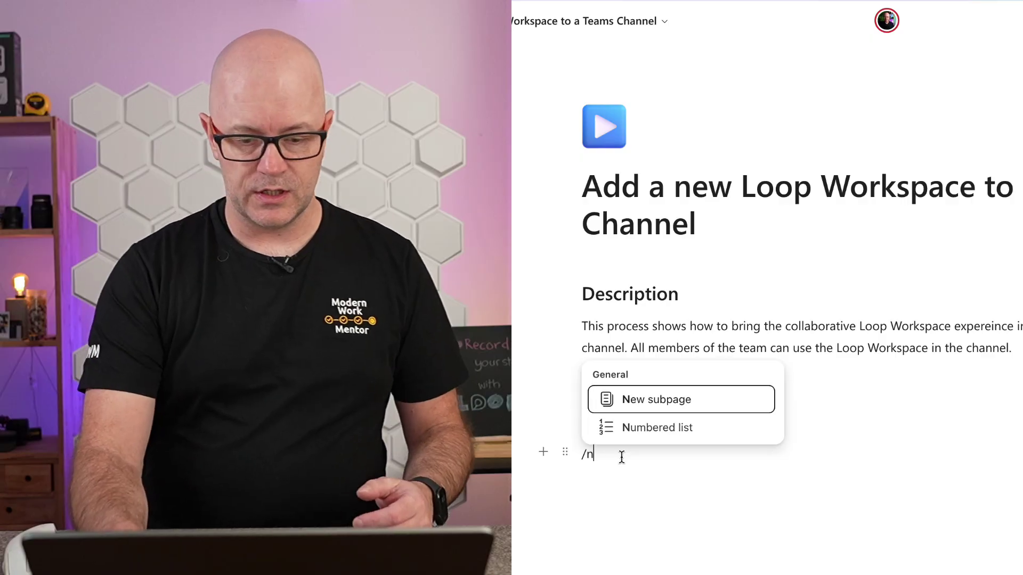
pyautogui.press('BackSpace')
pyautogui.press('BackSpace')
# - Start a numbered list beneath the Steps heading
pyautogui.write('1')
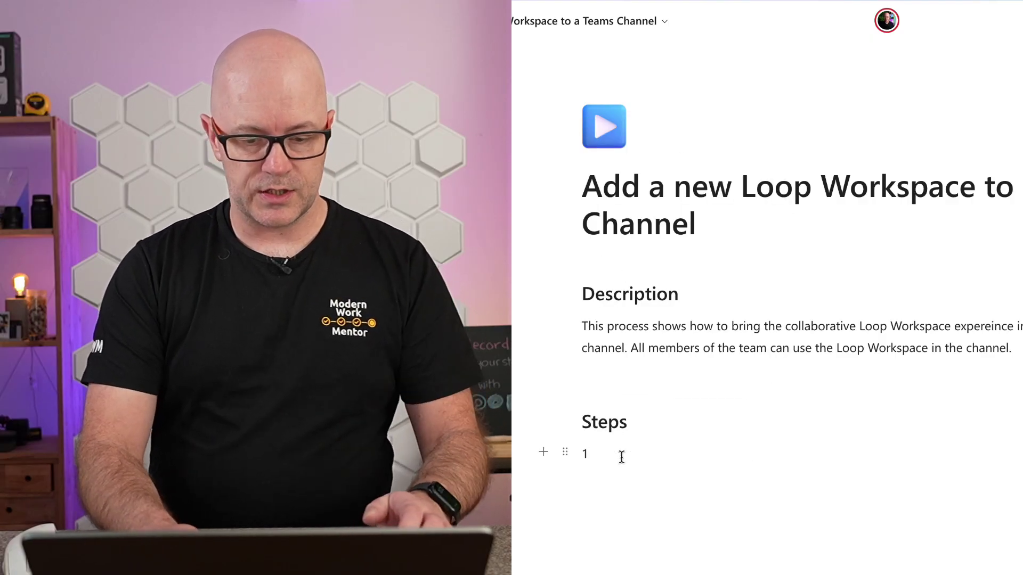
pyautogui.write('.')
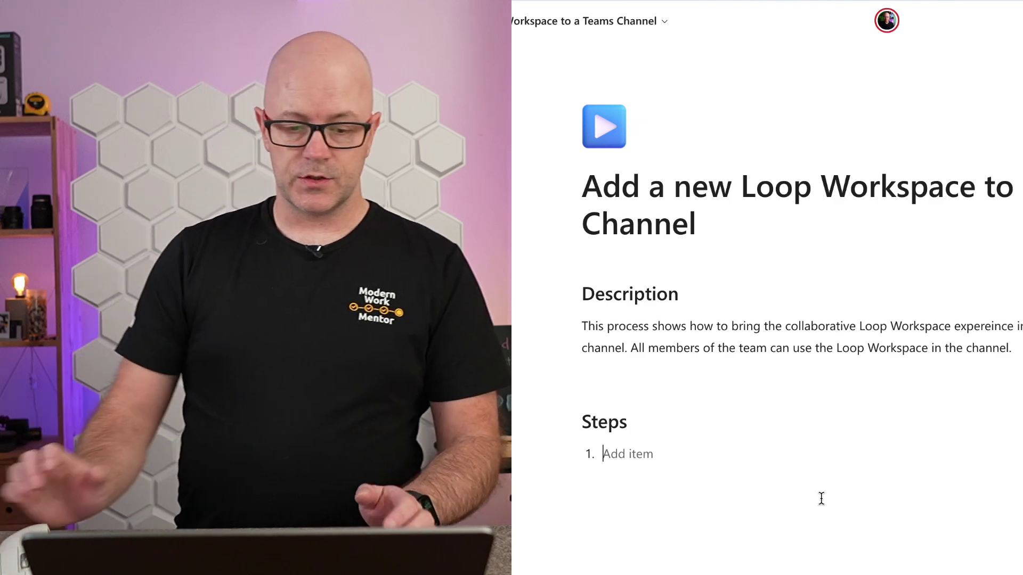
# - Capture a screenshot of the Microsoft Teams window showing the Courses channel and return to the Loop page
pyautogui.hotkey('ctrl', 'Up')
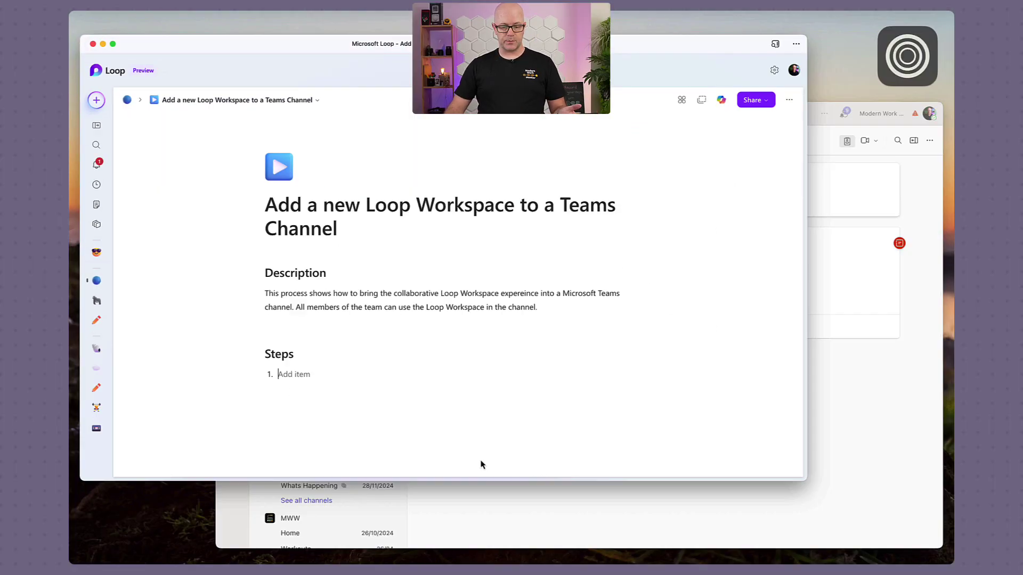
pyautogui.click(672, 406)
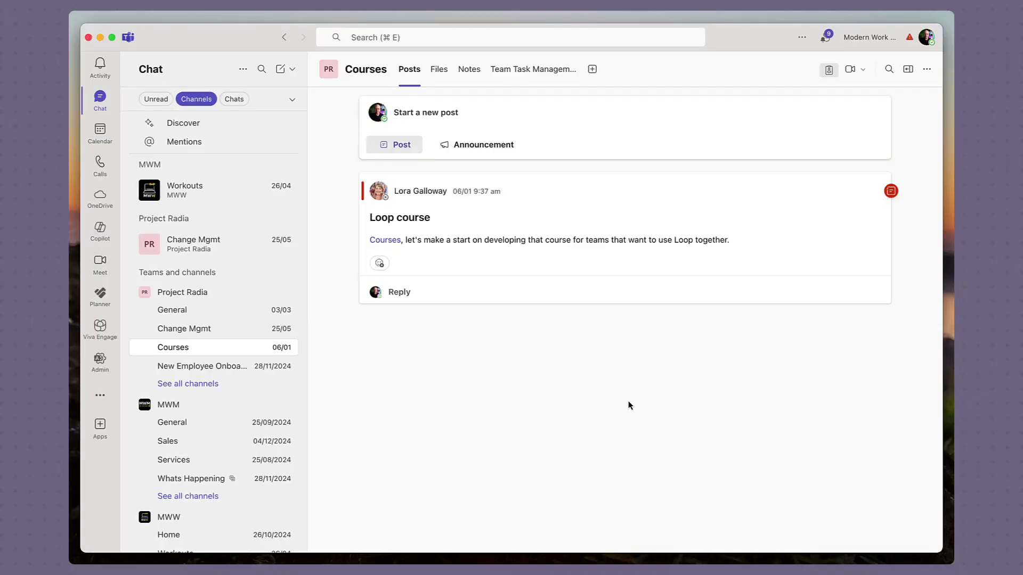
pyautogui.press('super+shift+5')
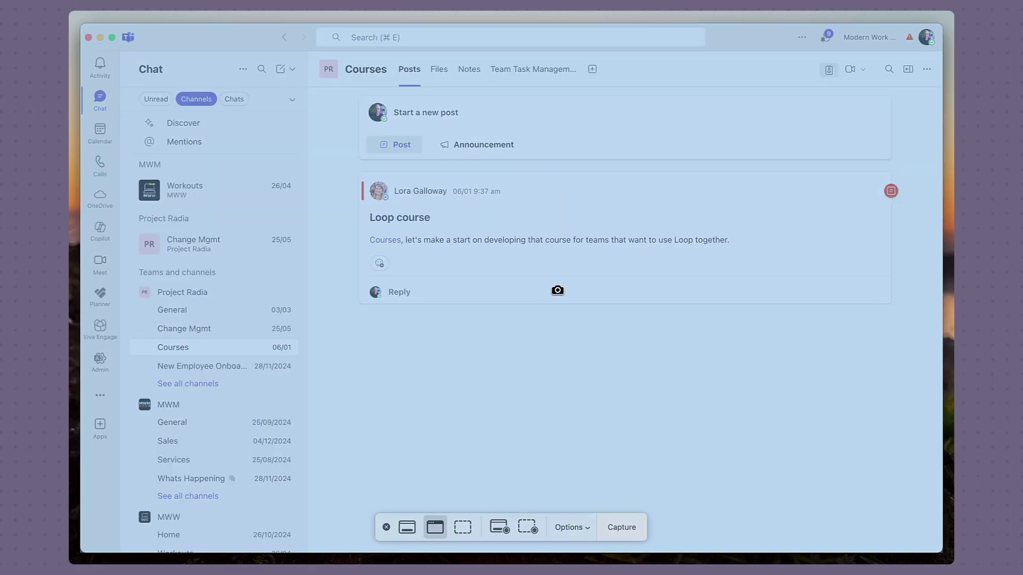
pyautogui.click(559, 289)
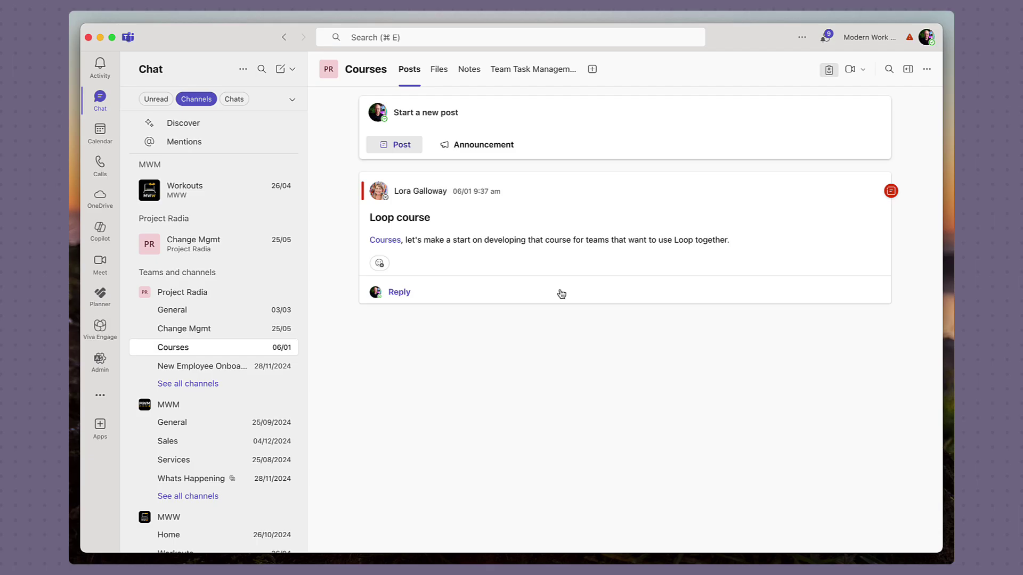
pyautogui.hotkey('ctrl', 'Up')
pyautogui.click(711, 463)
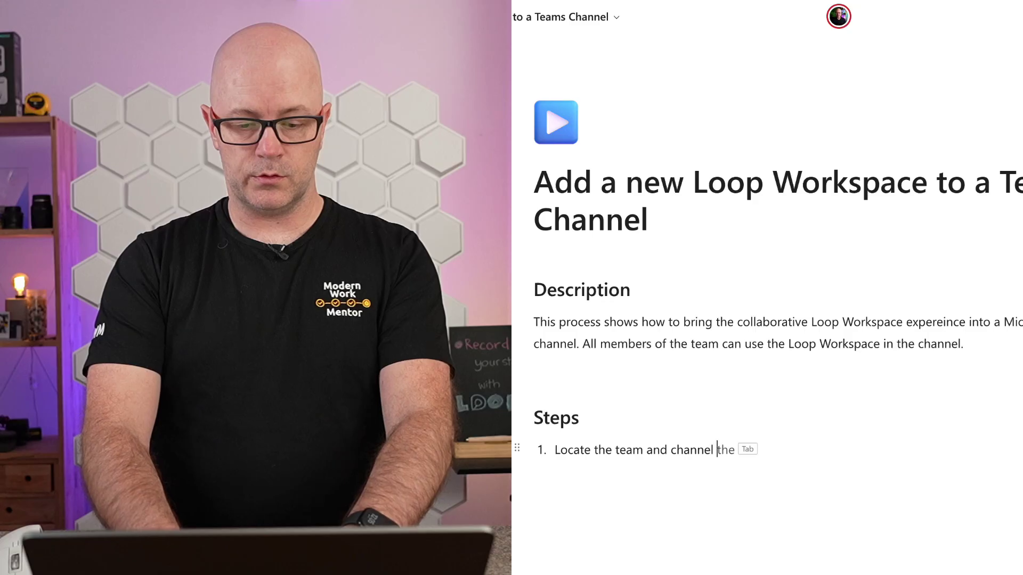
# - Write "Locate the team and channel to create the Loop workspace" and "+ Add new tab and choose Loop.", bolding "+ Add new tab" and "Loop"
pyautogui.write('create the Loop workspace')
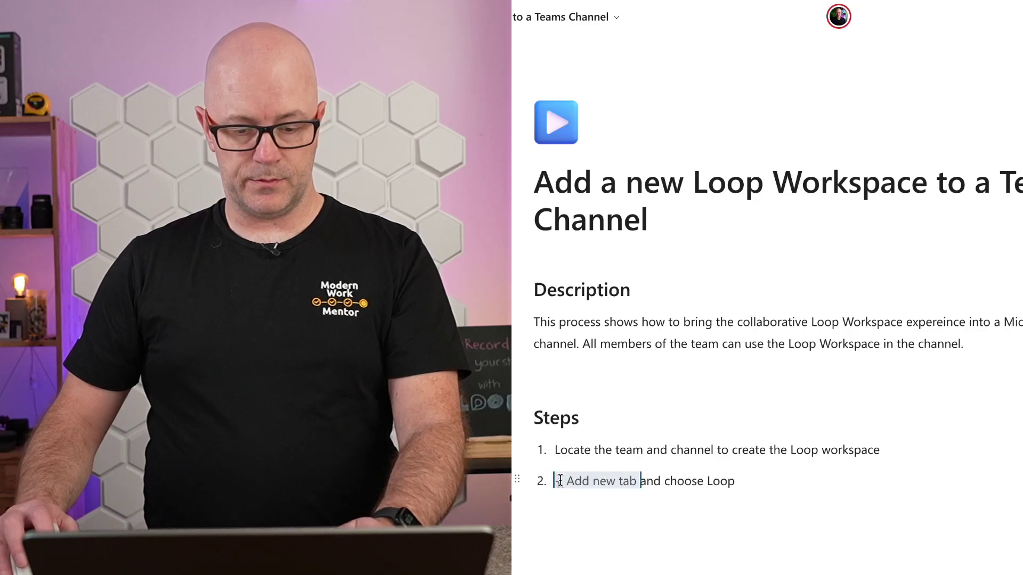
pyautogui.hotkey('ctrl', 'b')
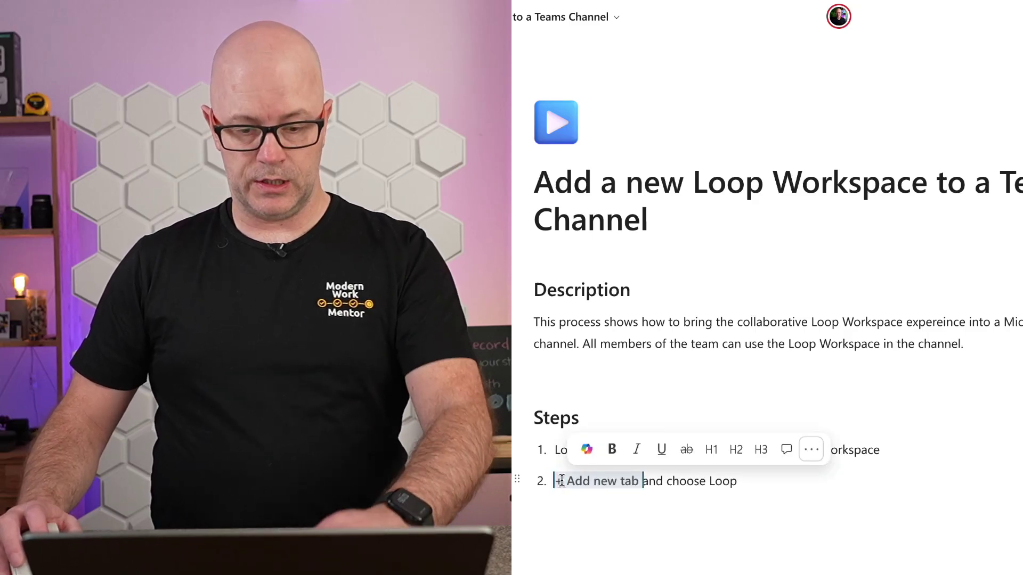
pyautogui.doubleClick(714, 482)
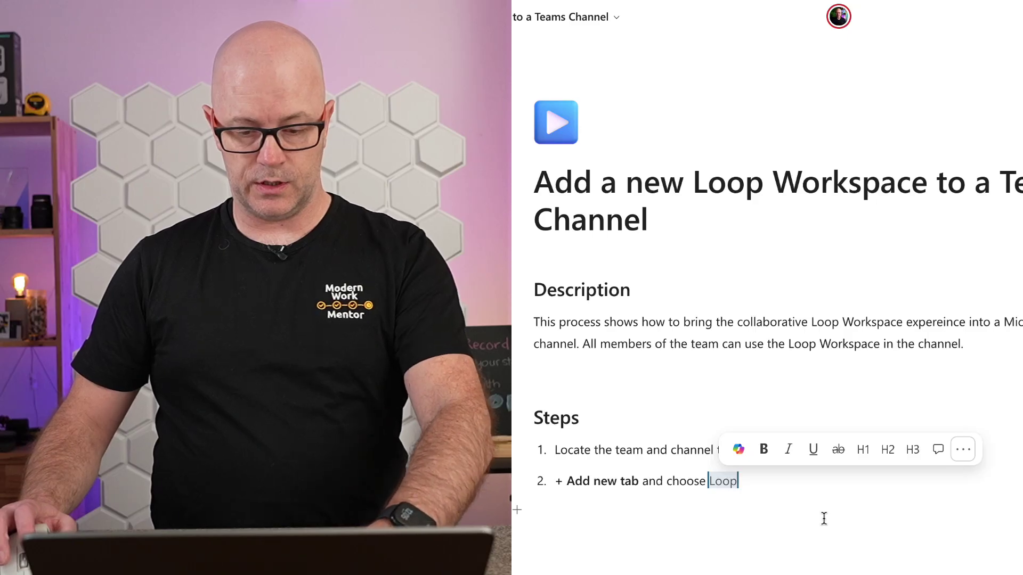
pyautogui.hotkey('ctrl', 'b')
pyautogui.click(757, 485)
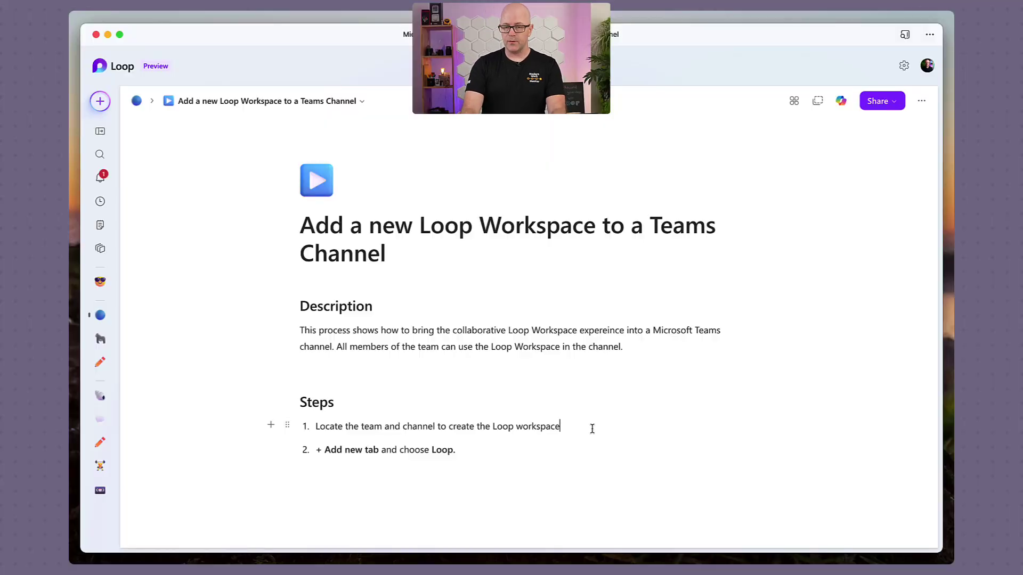
pyautogui.press('Return')
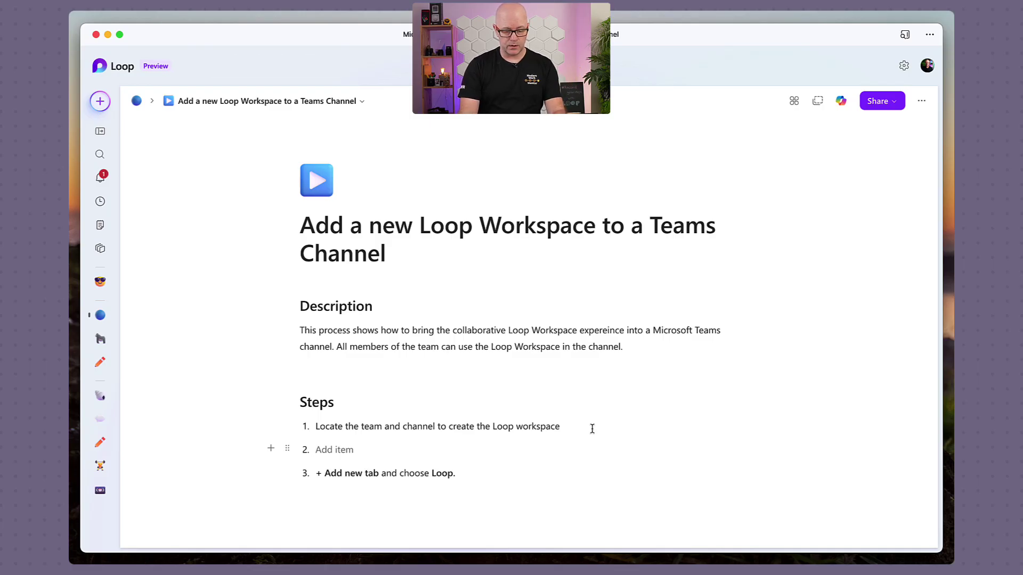
pyautogui.press('Tab')
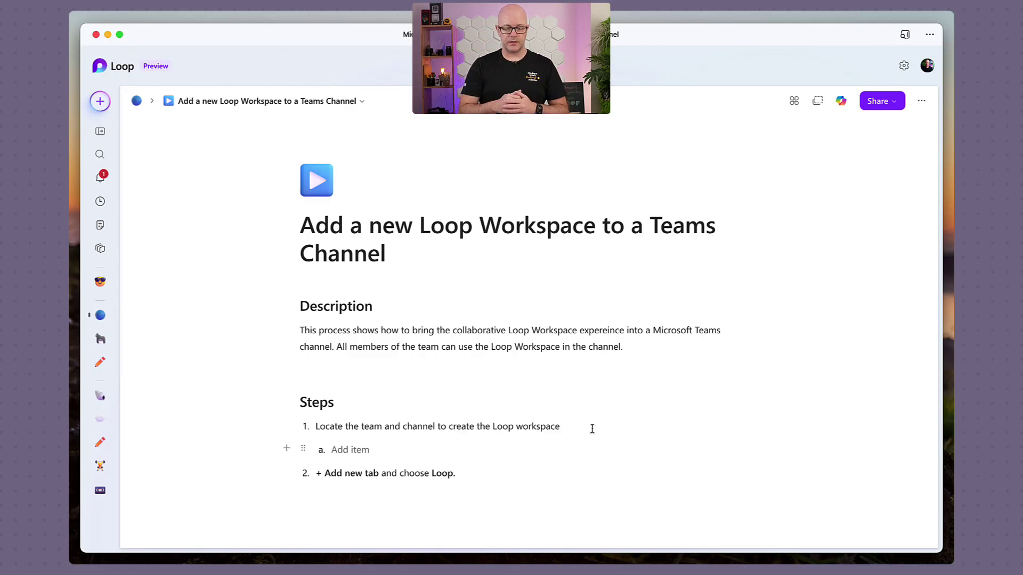
pyautogui.press('BackSpace')
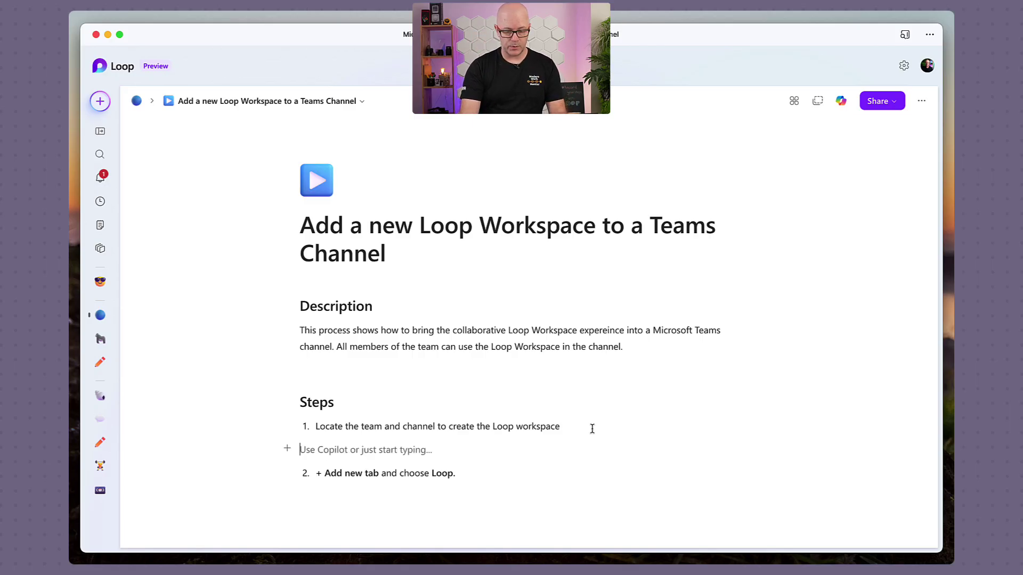
pyautogui.press('BackSpace')
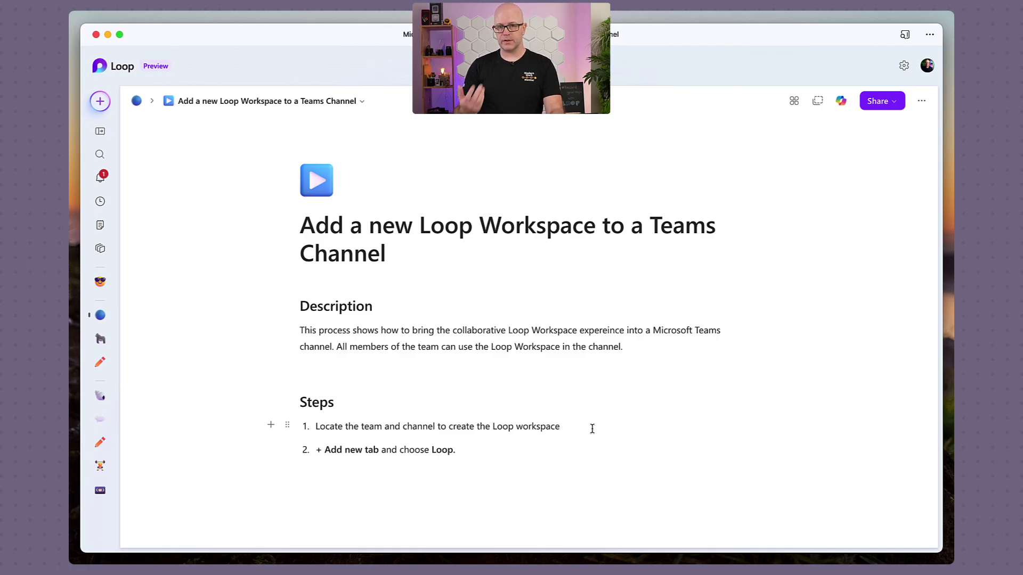
# - Insert a blank unnumbered line beneath the first list item and paste the Courses channel screenshot there
pyautogui.press('Return')
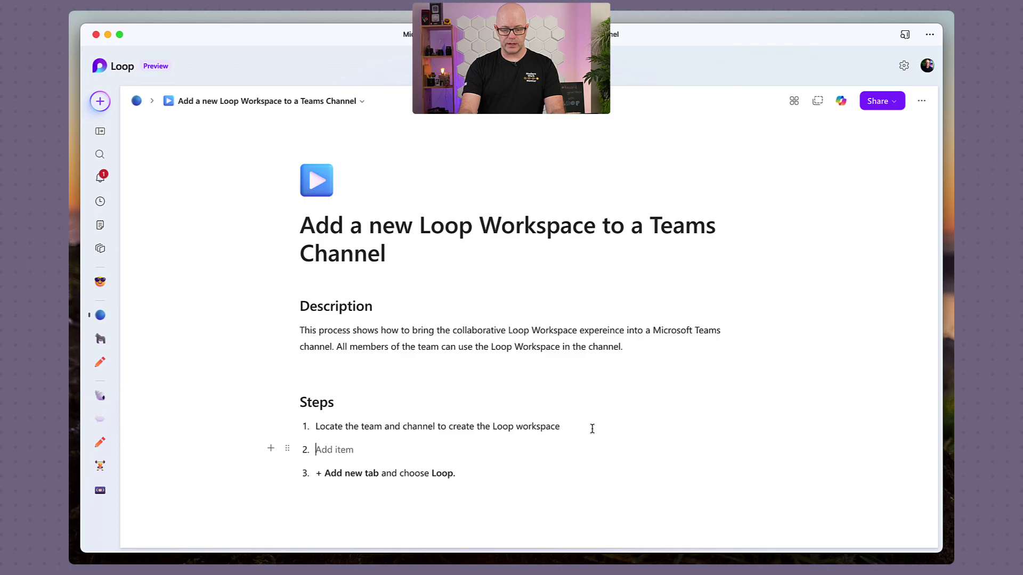
pyautogui.press('BackSpace')
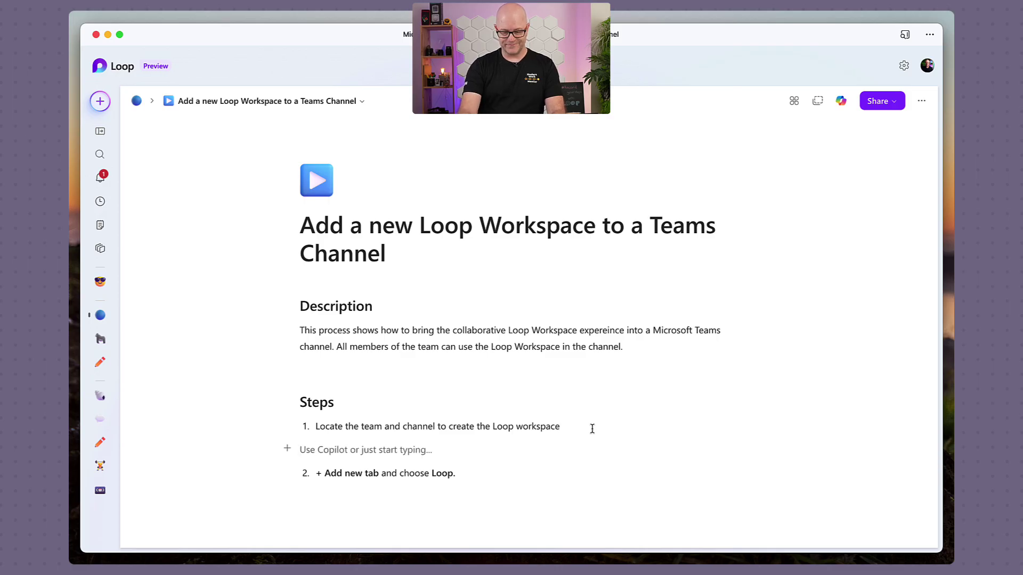
pyautogui.press('BackSpace')
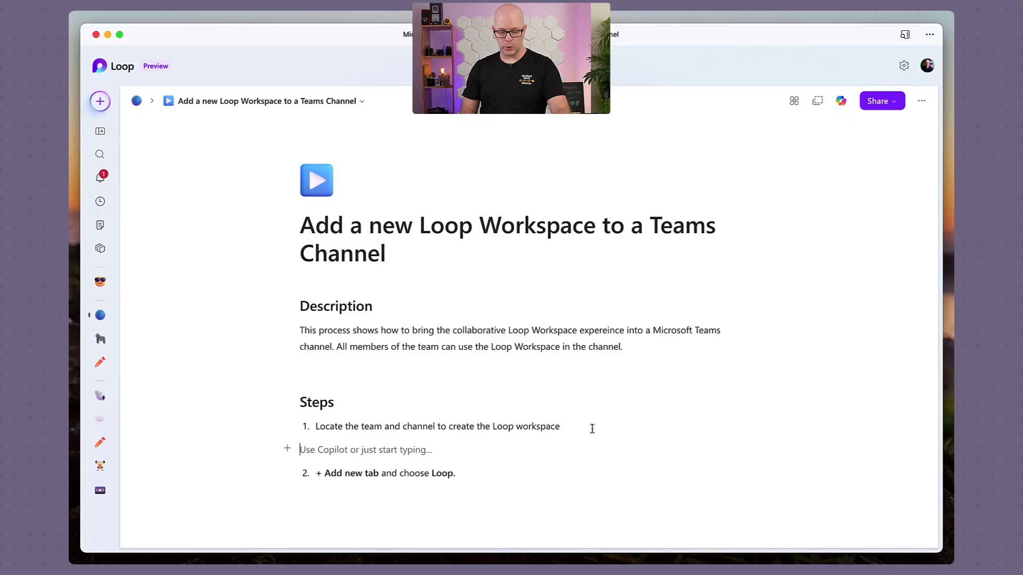
pyautogui.press('super+v')
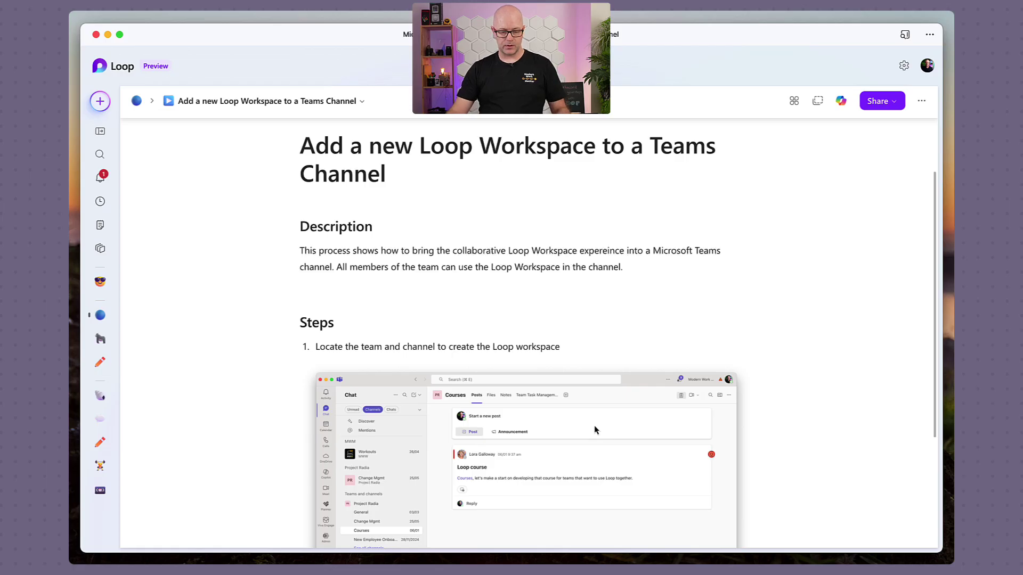
pyautogui.scroll(-5, 595, 429)
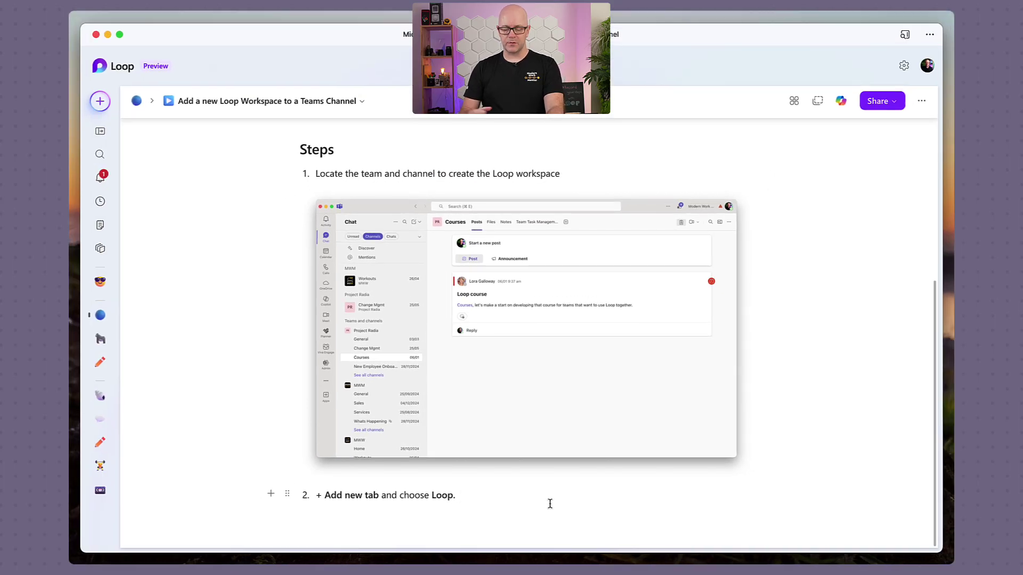
# - Switch to Microsoft Teams, start adding a tab to the Courses channel, and search the apps for "loop"
pyautogui.hotkey('ctrl', 'Up')
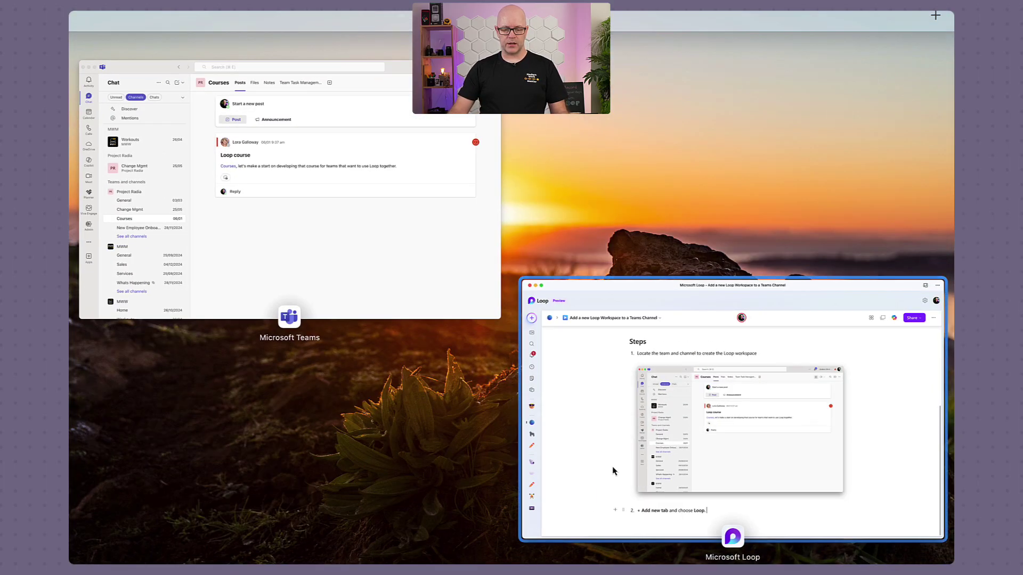
pyautogui.click(424, 274)
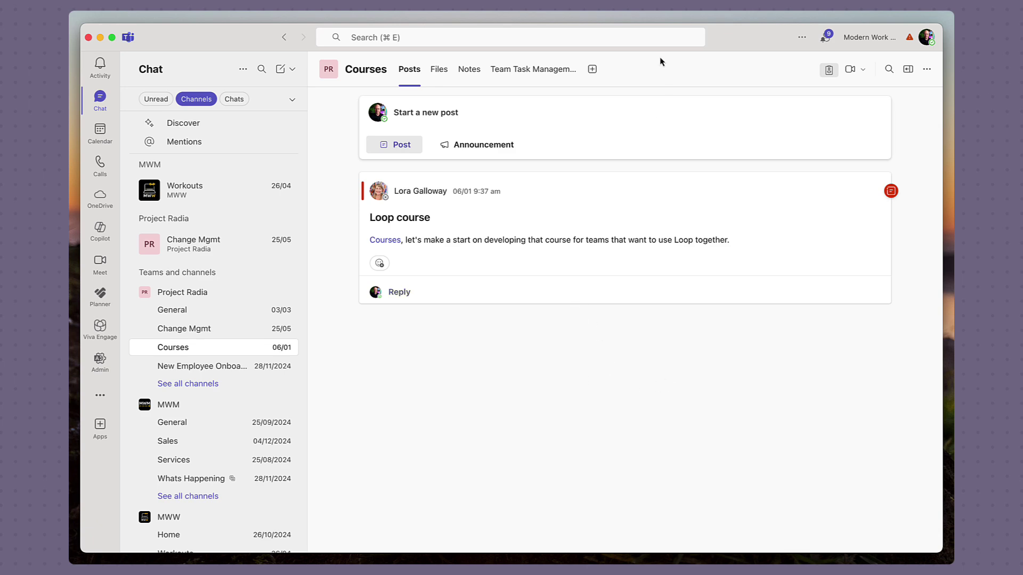
pyautogui.click(592, 69)
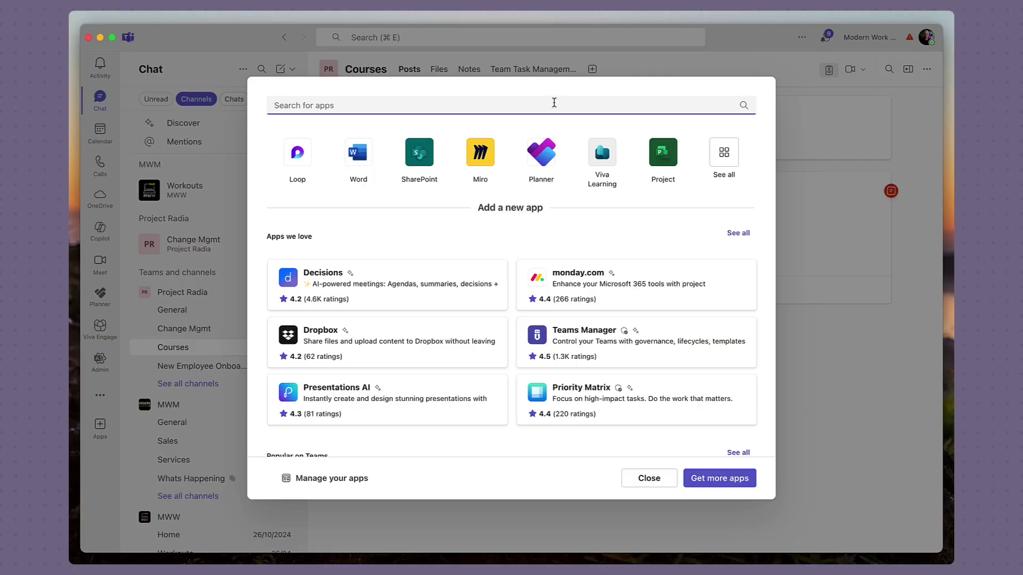
pyautogui.write('p')
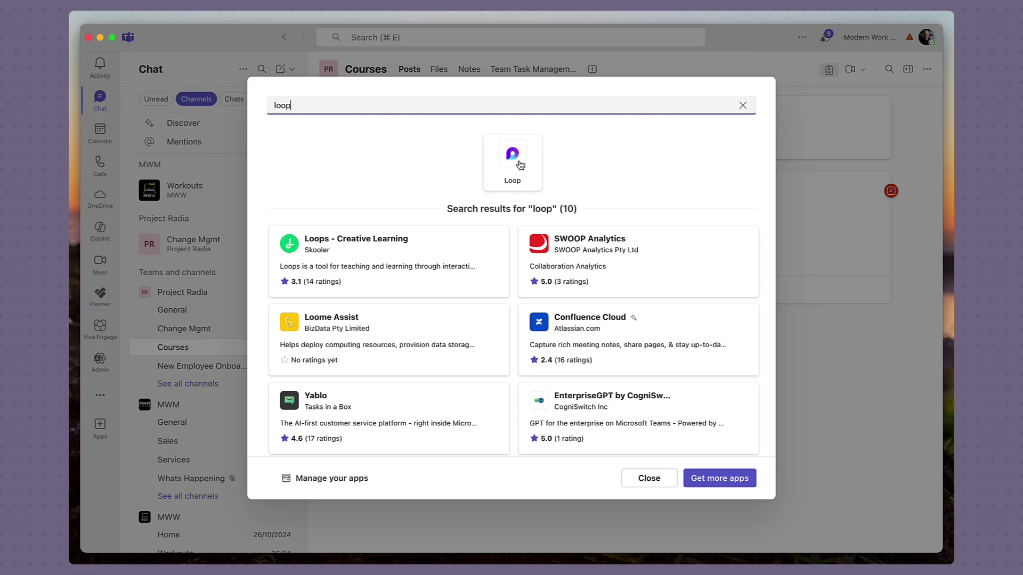
# - Capture a screenshot of the Teams window with the "loop" app search to the clipboard and return to the Loop page
pyautogui.press('super+shift+5')
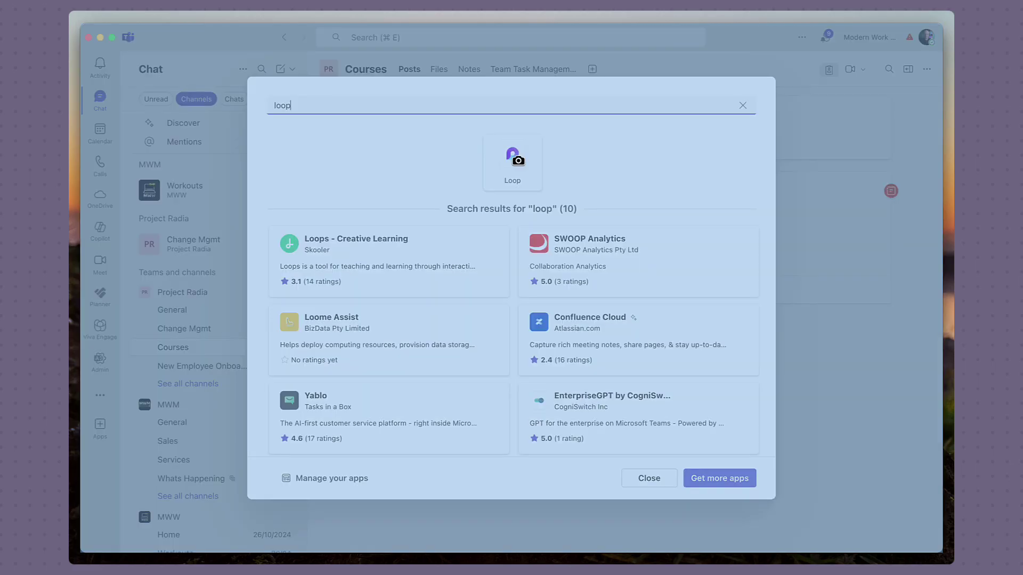
pyautogui.click(572, 527)
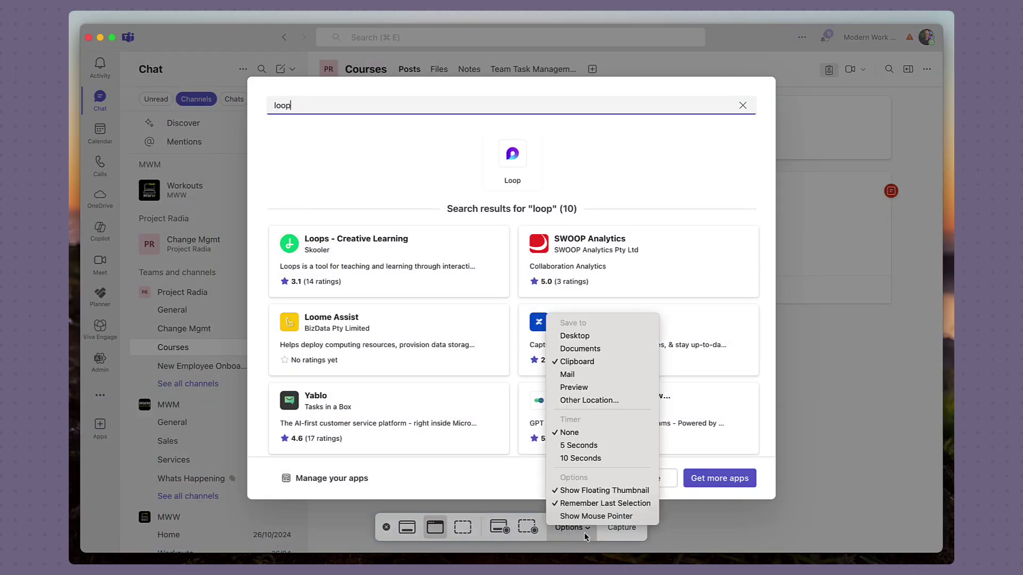
pyautogui.click(584, 525)
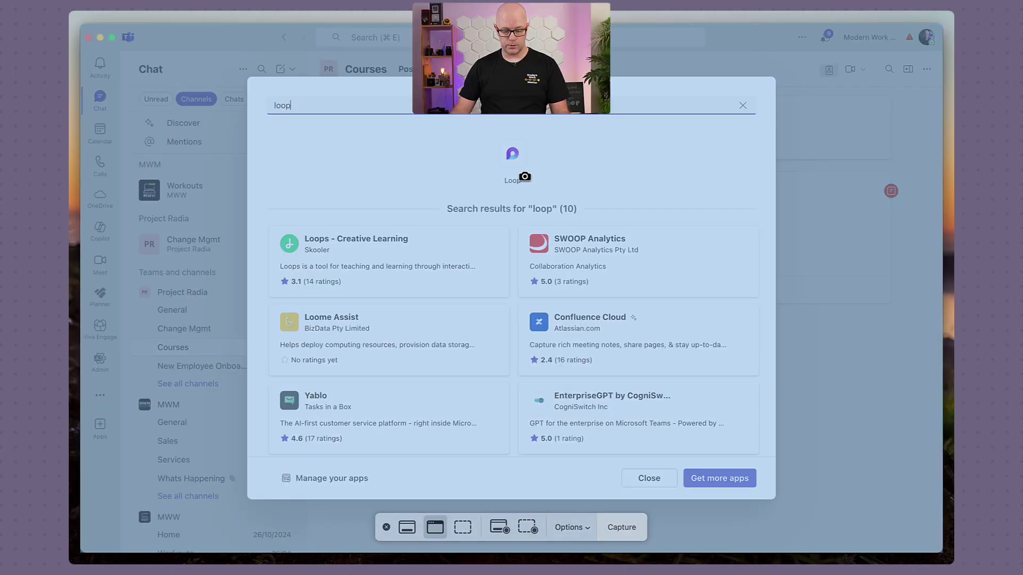
pyautogui.click(522, 169)
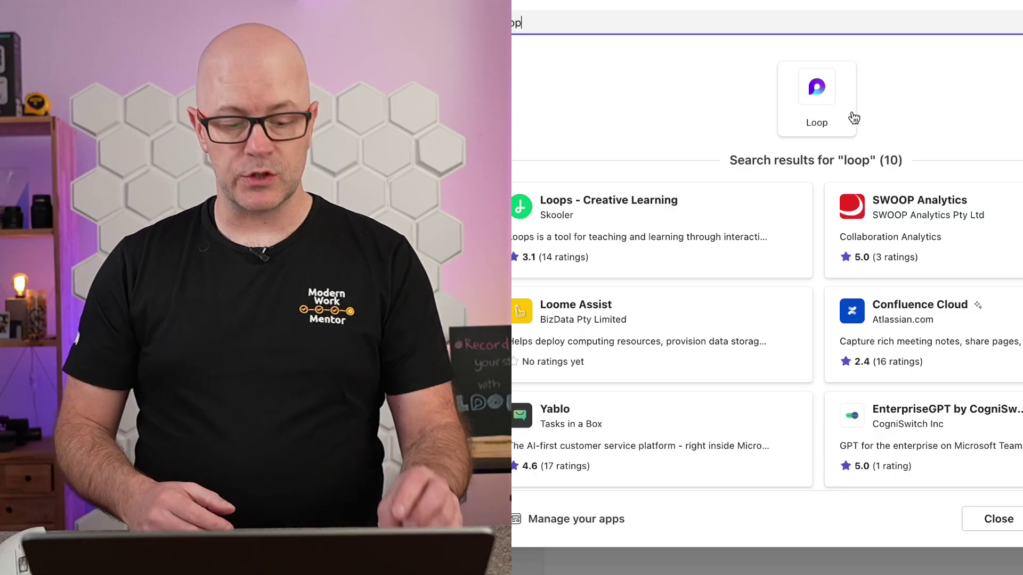
pyautogui.press('super+shift+5')
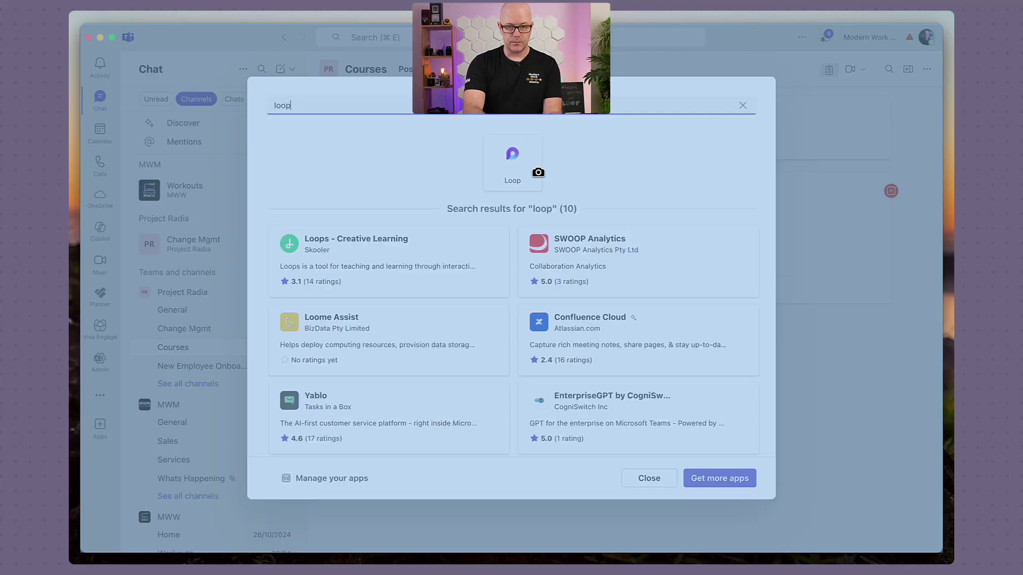
pyautogui.click(539, 175)
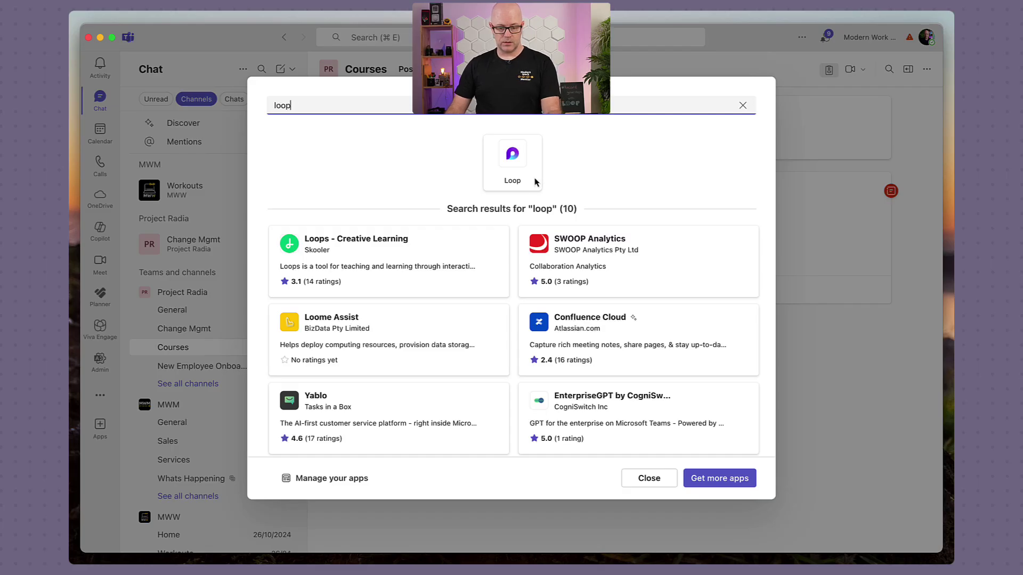
pyautogui.hotkey('ctrl', 'Up')
pyautogui.click(342, 212)
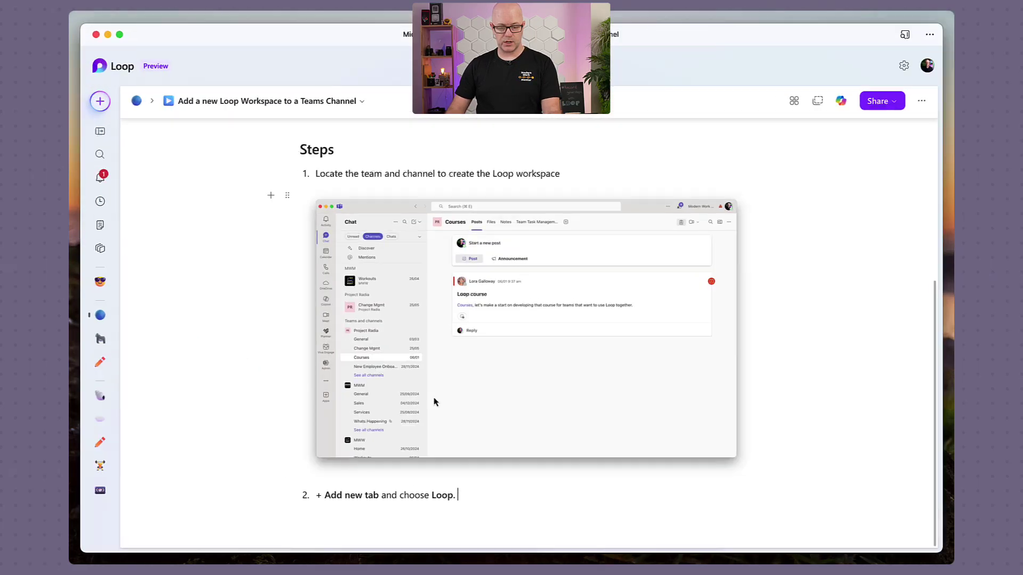
# - Add the placeholder item "asdf" to the numbered list and insert a blank unnumbered line beneath the second item
pyautogui.press('Return')
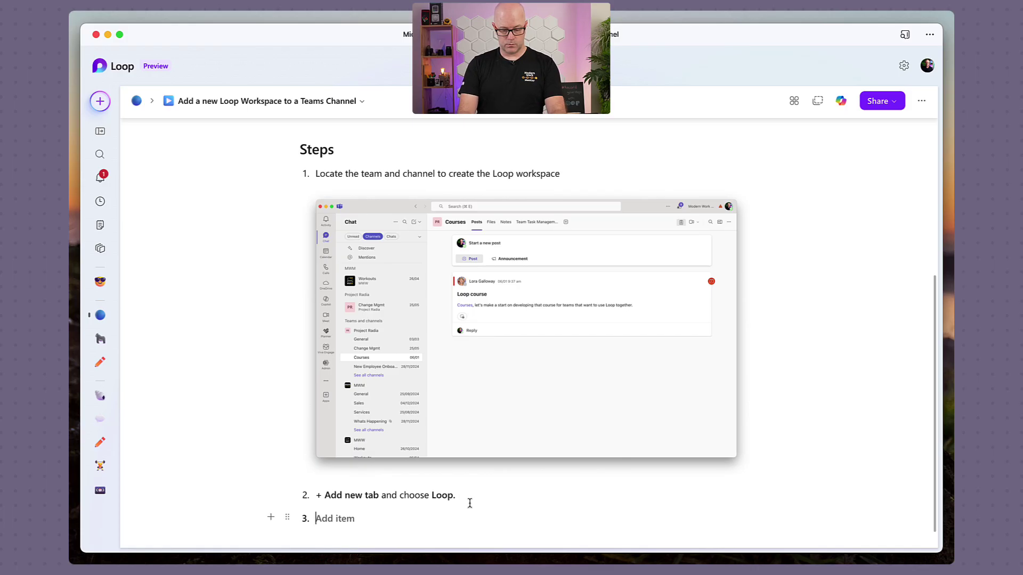
pyautogui.write('asdf')
pyautogui.press('Return')
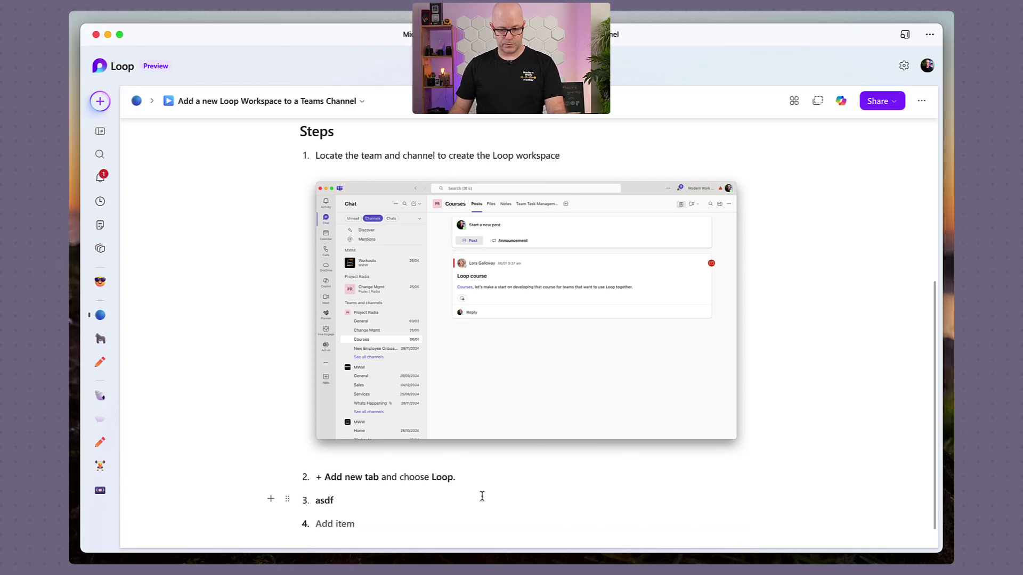
pyautogui.press('Return')
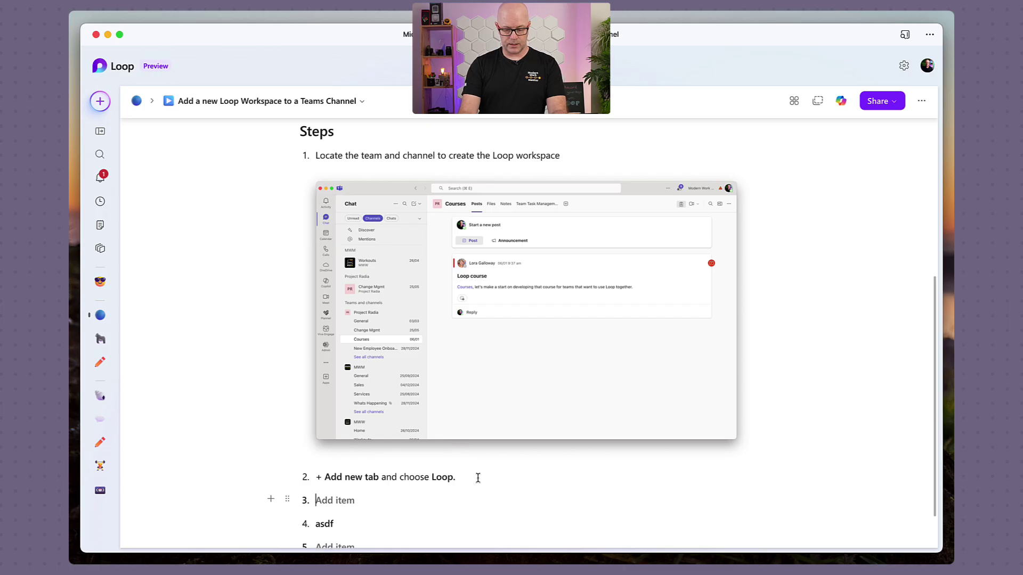
pyautogui.press('BackSpace')
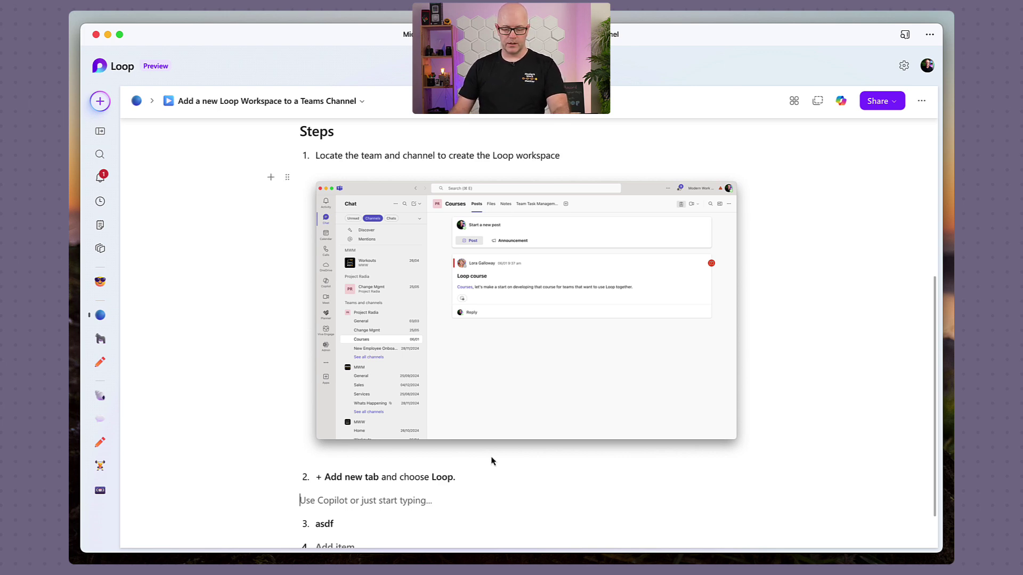
# - Paste the app search screenshot on the blank line beneath the second list item
pyautogui.scroll(-1, 524, 474)
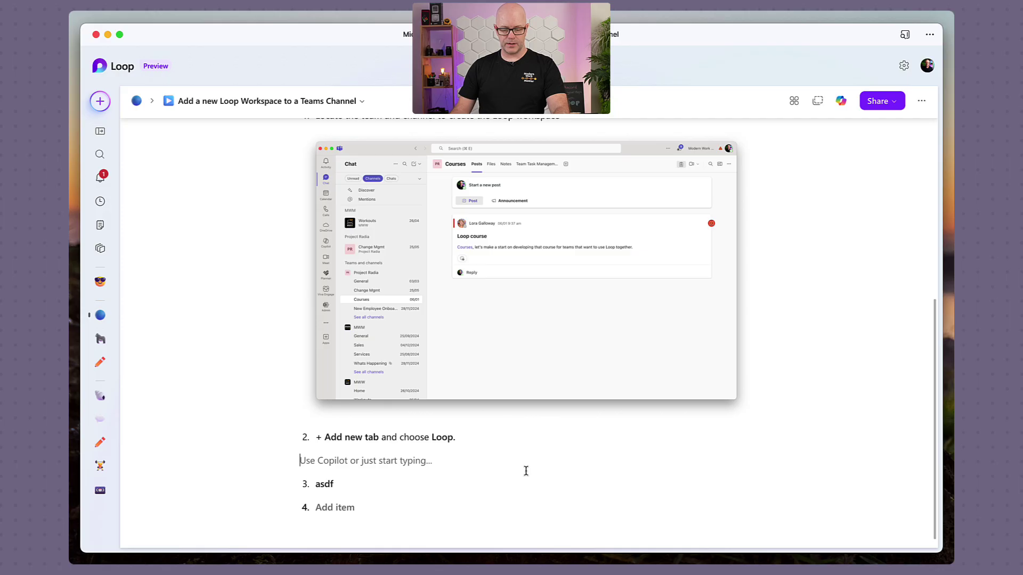
pyautogui.press('super+v')
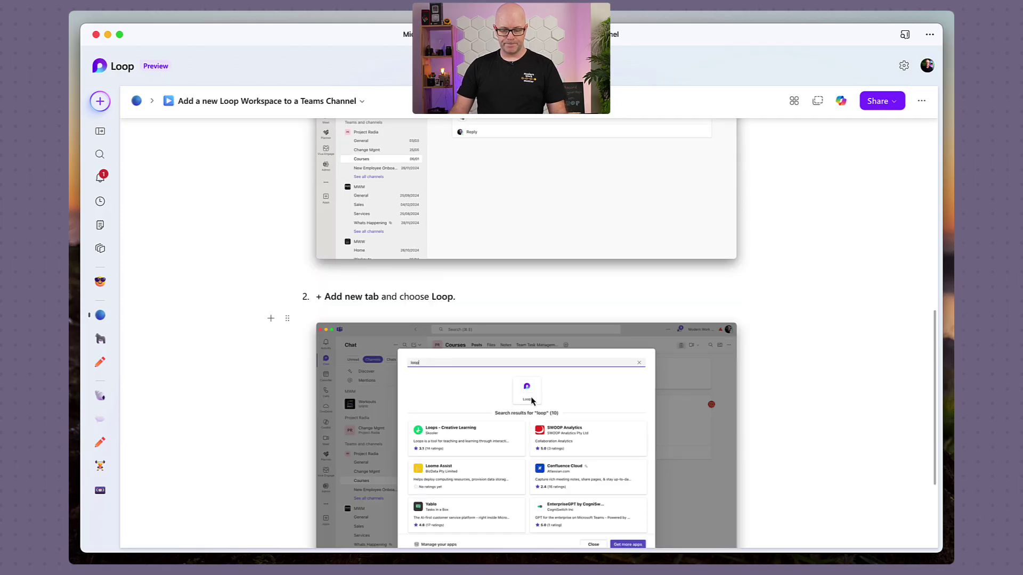
pyautogui.scroll(-3, 554, 416)
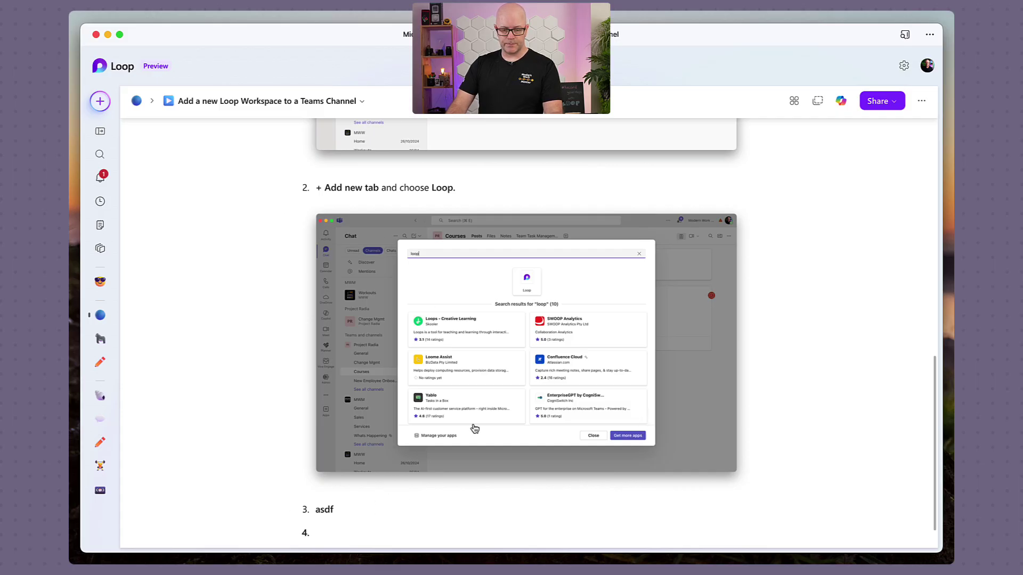
# - Switch to Microsoft Teams and choose the Loop app for the Courses channel's new tab
pyautogui.press('super+Tab')
pyautogui.hotkey('ctrl', 'Up')
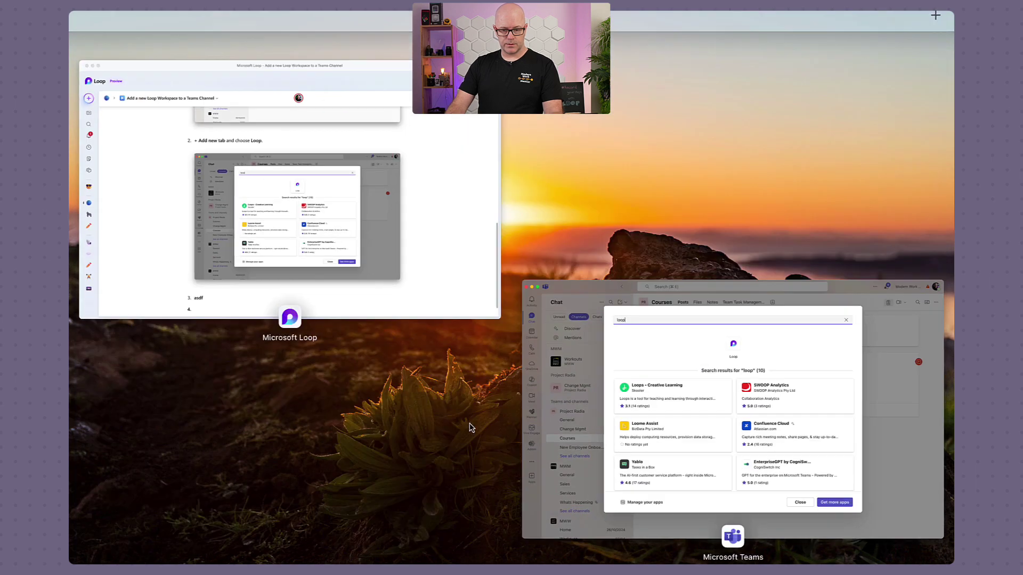
pyautogui.click(471, 425)
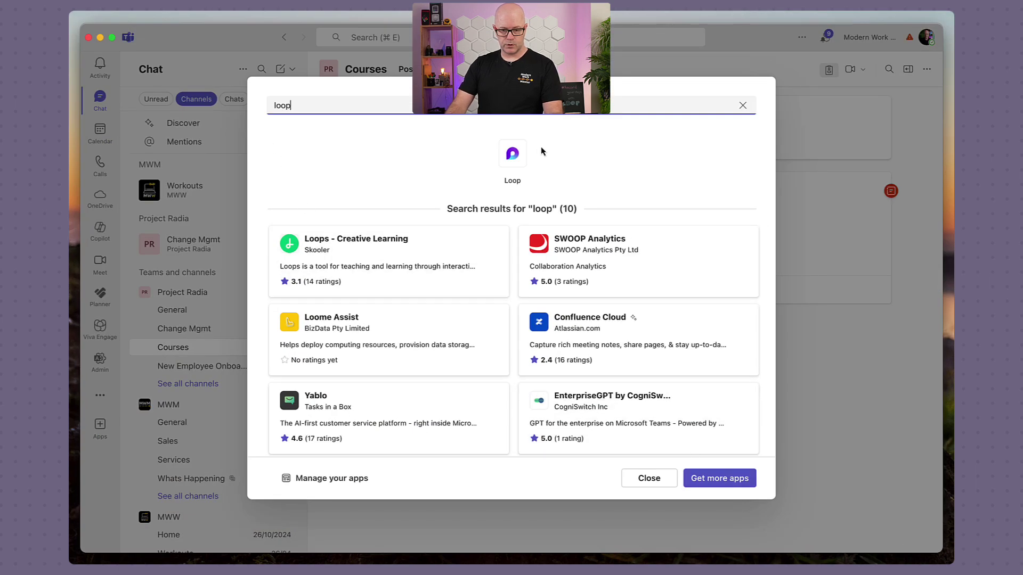
pyautogui.click(513, 162)
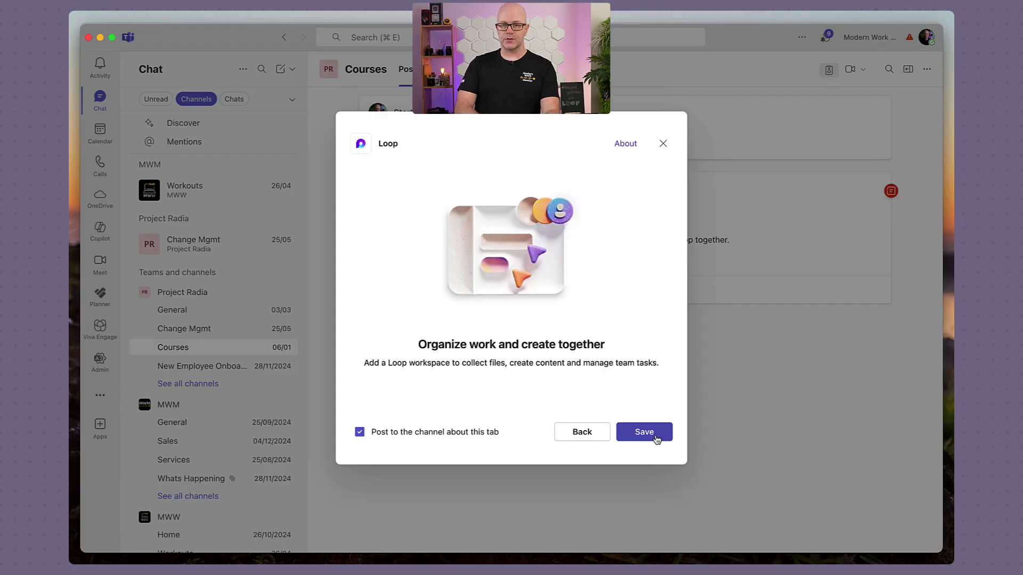
# - Return to the Loop page and replace "asdf" with "Optional: Choose to post about the tab in the channel as you create it. Then choose Save."
pyautogui.hotkey('ctrl', 'Up')
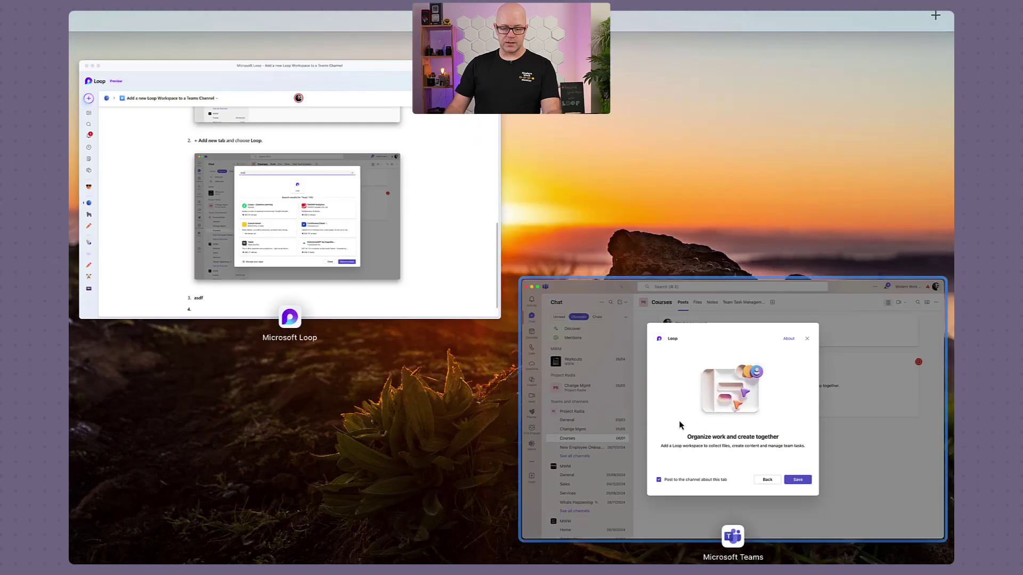
pyautogui.click(320, 267)
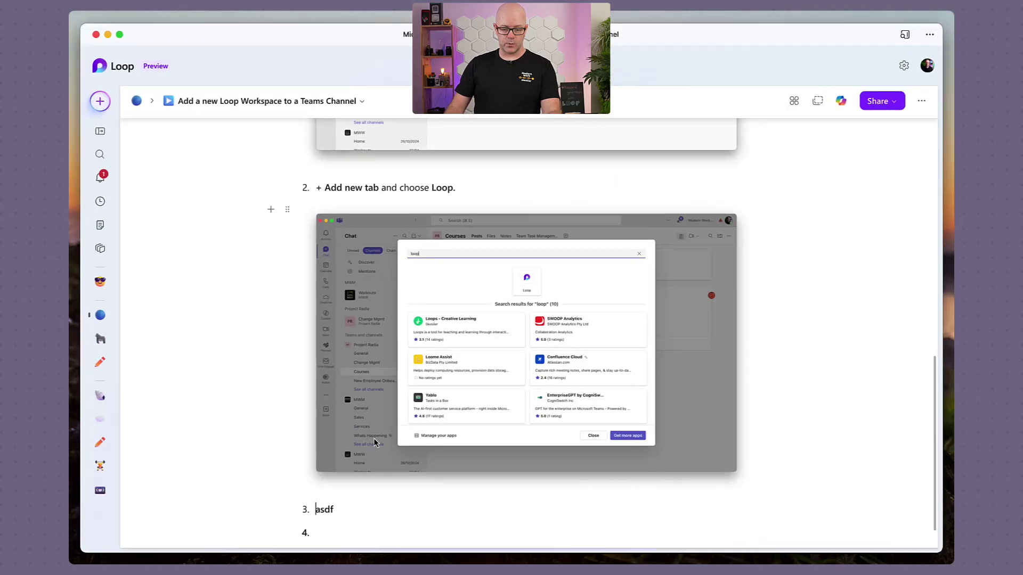
pyautogui.doubleClick(327, 510)
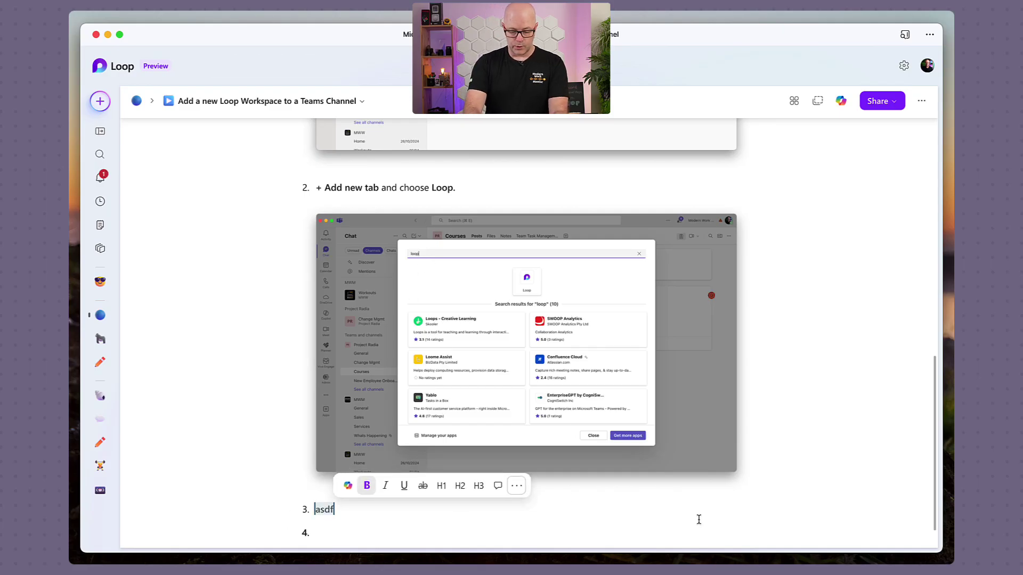
pyautogui.write('Op')
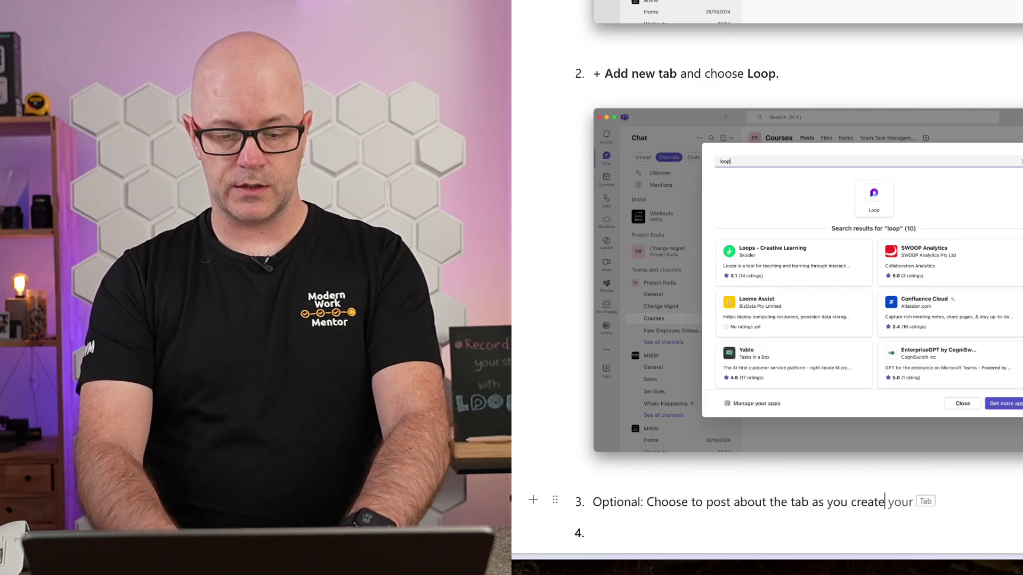
pyautogui.write('. Then choose Save.')
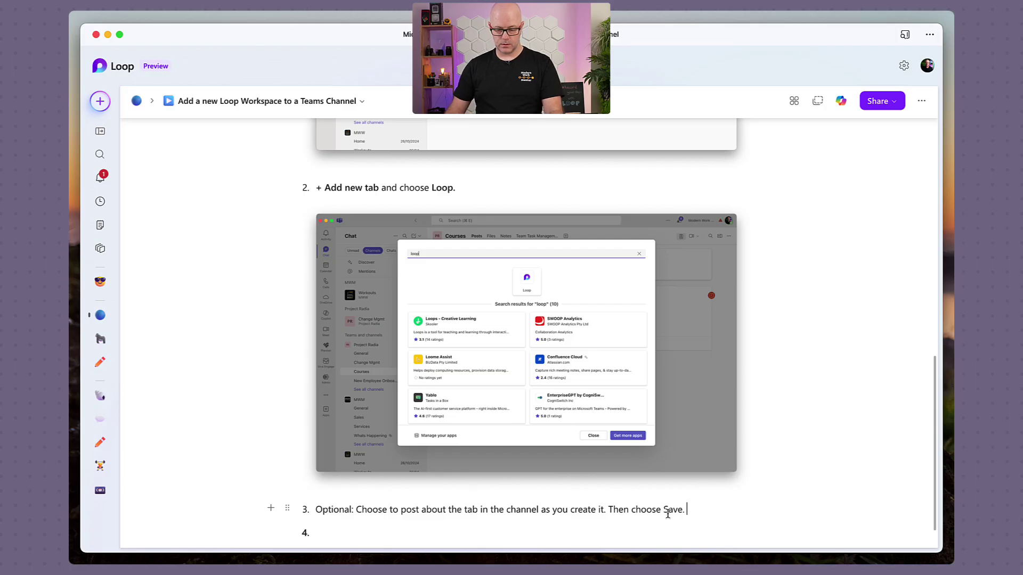
# - Bold "Save" in the third list item and add an empty numbered item beneath it
pyautogui.doubleClick(668, 510)
pyautogui.hotkey('ctrl', 'b')
pyautogui.press('Right')
pyautogui.write('.')
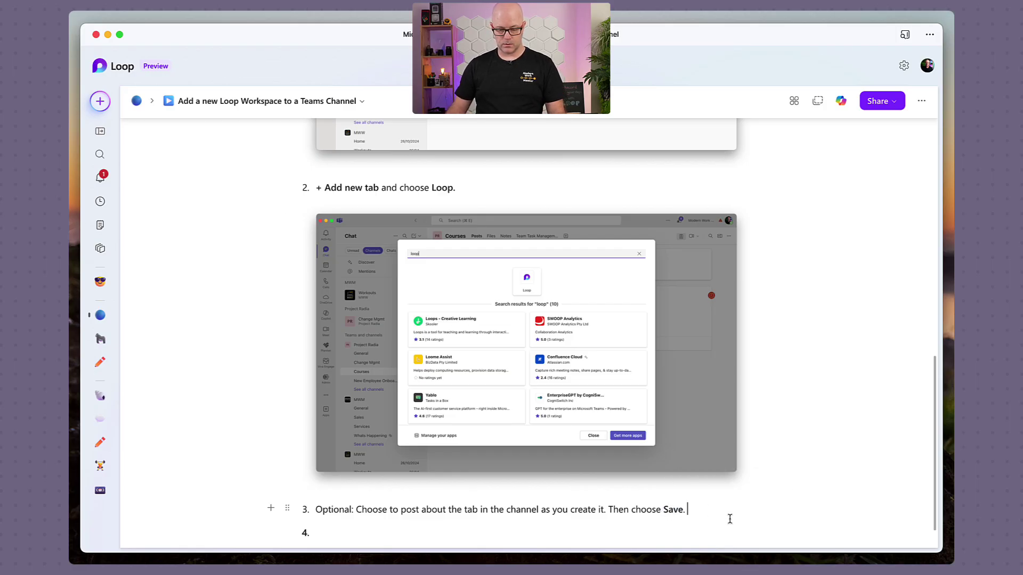
pyautogui.press('Return')
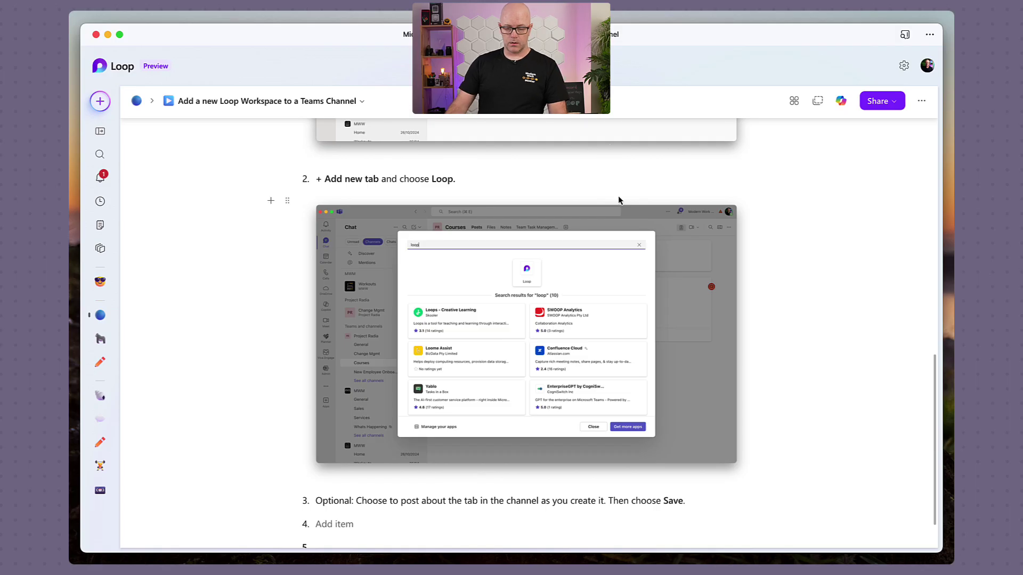
# - Switch to Microsoft Teams and save the new Loop tab with the option to post to the channel enabled
pyautogui.hotkey('ctrl', 'Up')
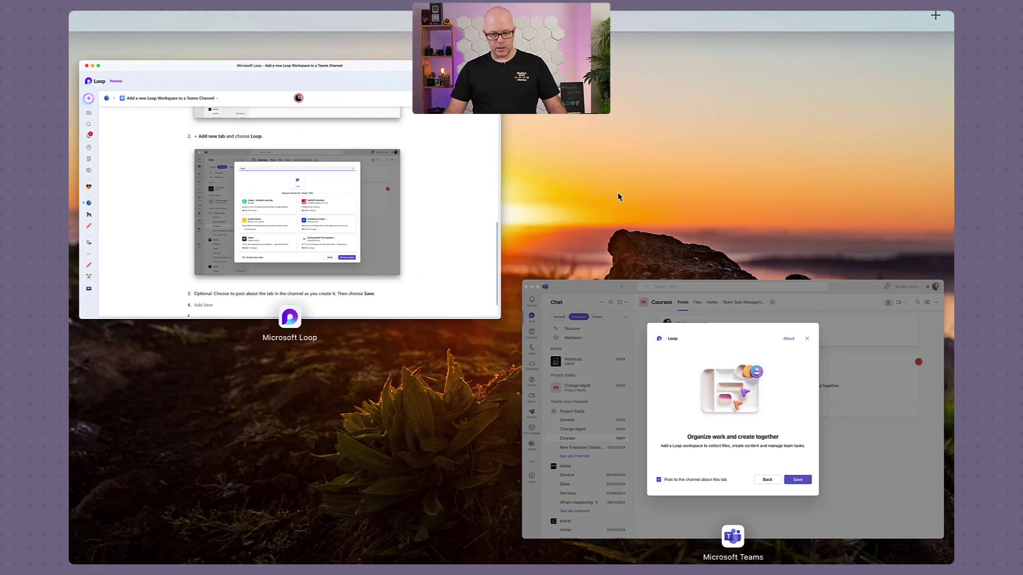
pyautogui.click(829, 467)
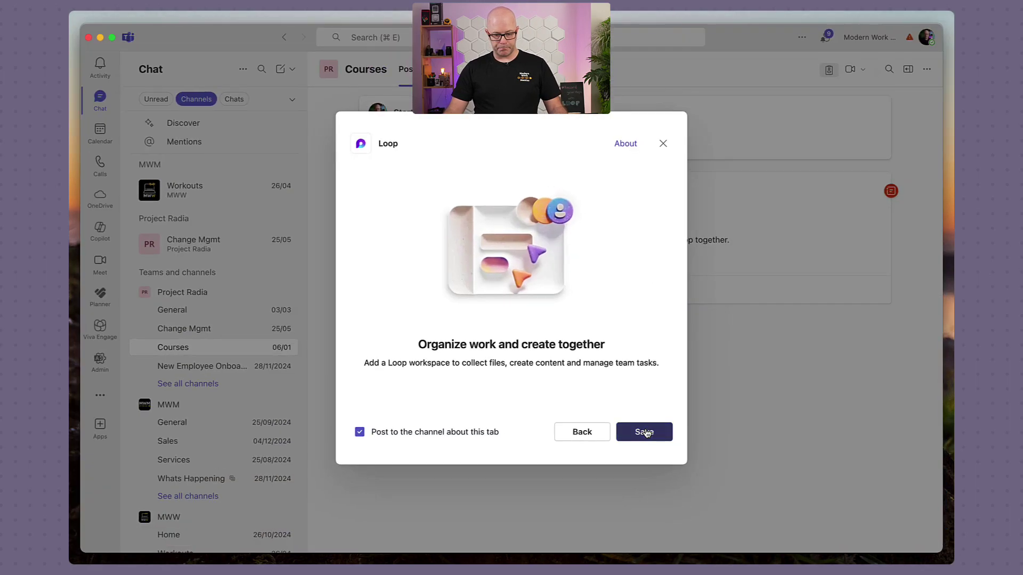
pyautogui.click(644, 432)
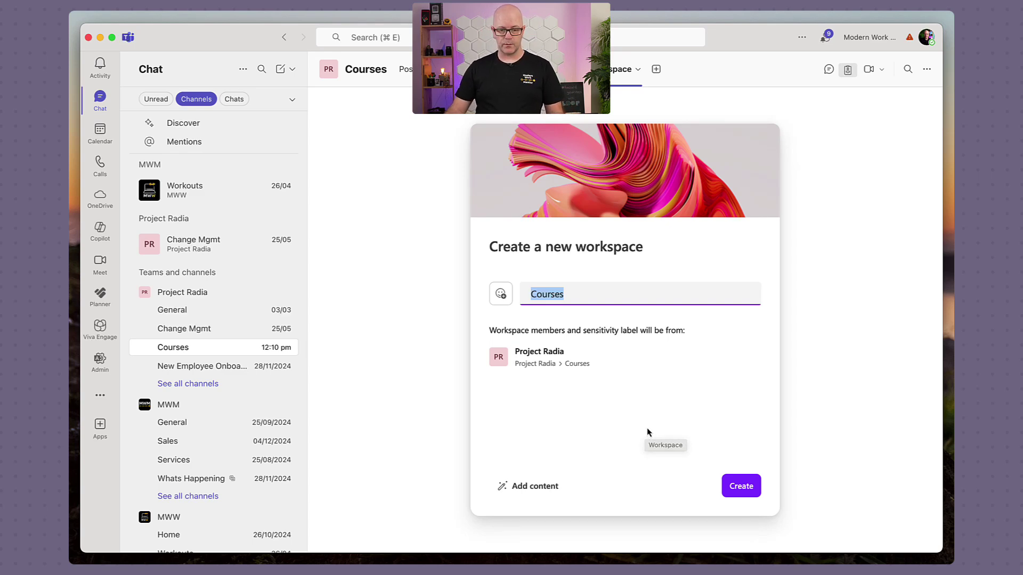
# - Return to the Loop page and write "Give the new workspace a name" as the fourth list item
pyautogui.hotkey('ctrl', 'Up')
pyautogui.click(416, 239)
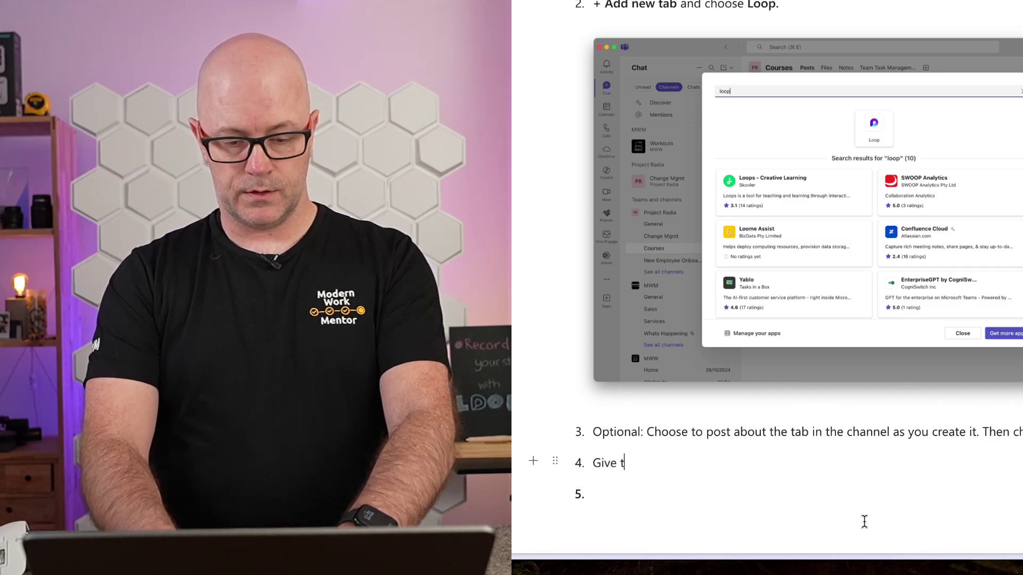
pyautogui.write('ew workspace a name')
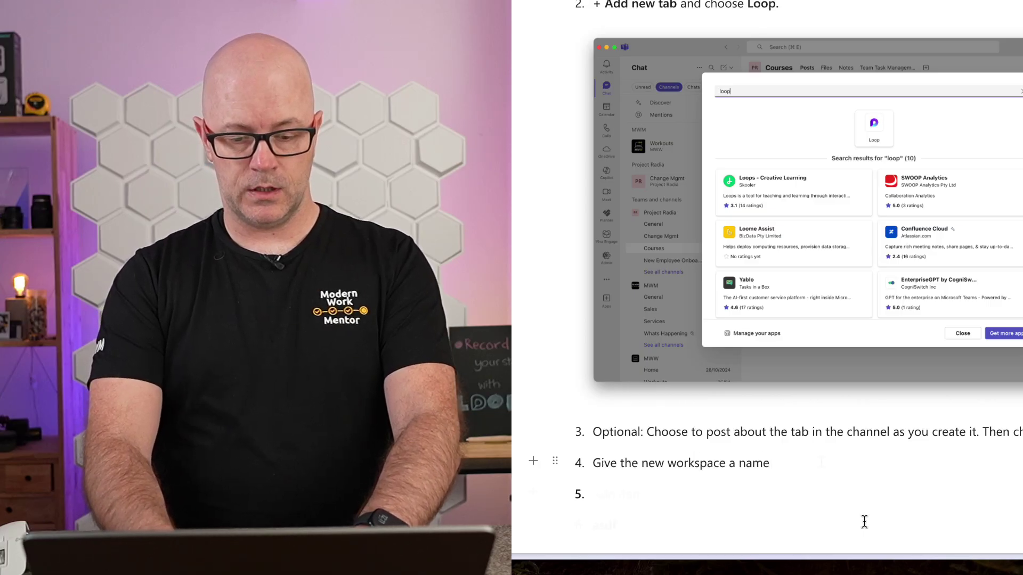
# - Insert a Record Video component beneath the fourth list item, "Give the new workspace a name"
pyautogui.press('Return')
pyautogui.write('/')
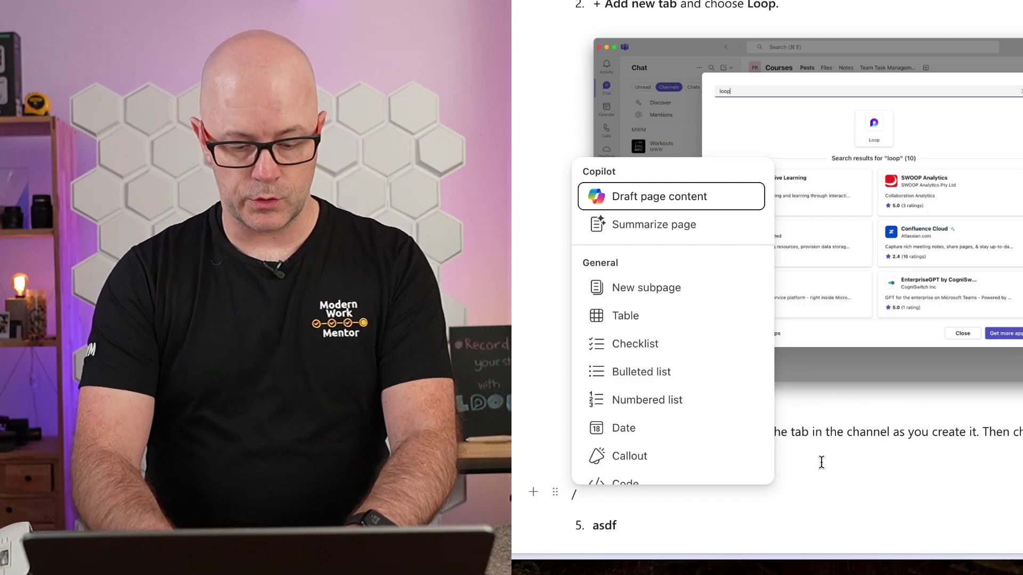
pyautogui.write('re')
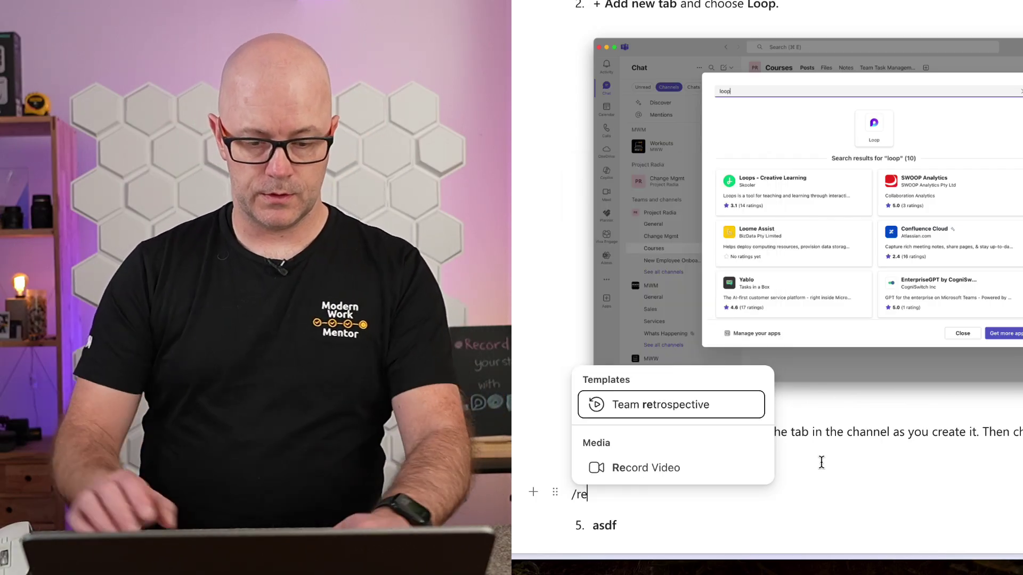
pyautogui.write('c')
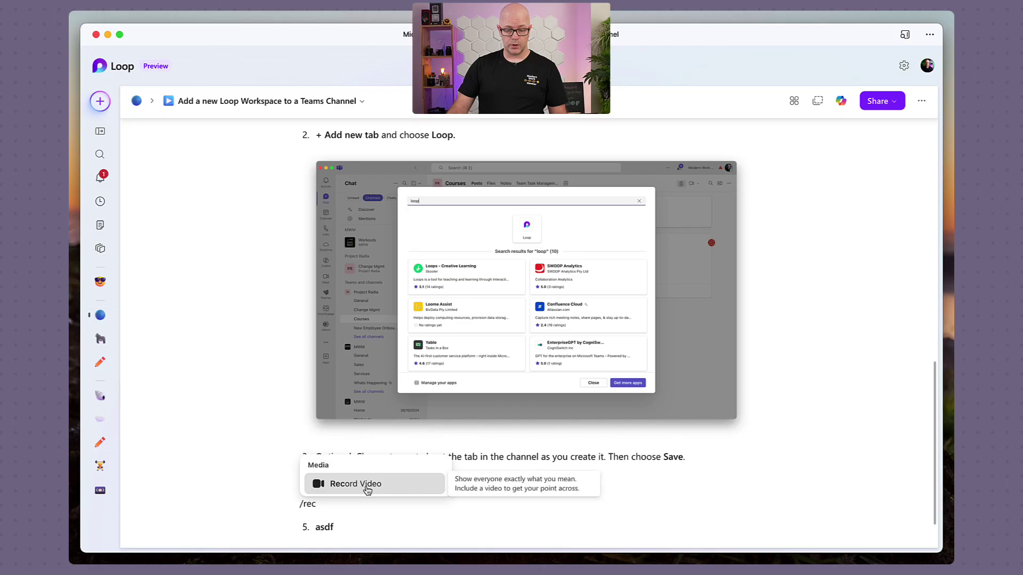
pyautogui.click(662, 476)
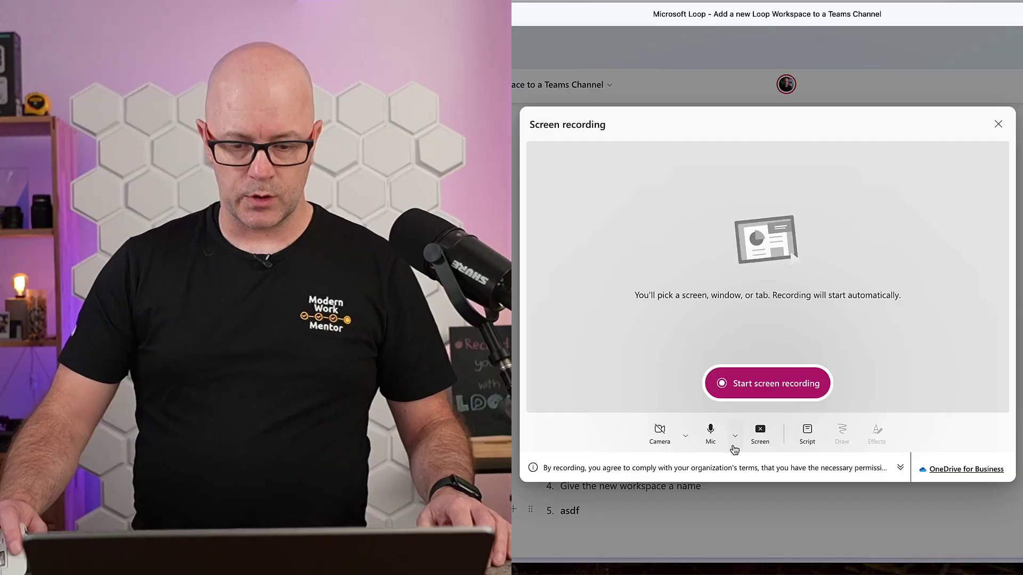
# - Choose the Streamer X Main microphone and start recording the entire Screen 1, hiding the screen-sharing notice
pyautogui.click(734, 446)
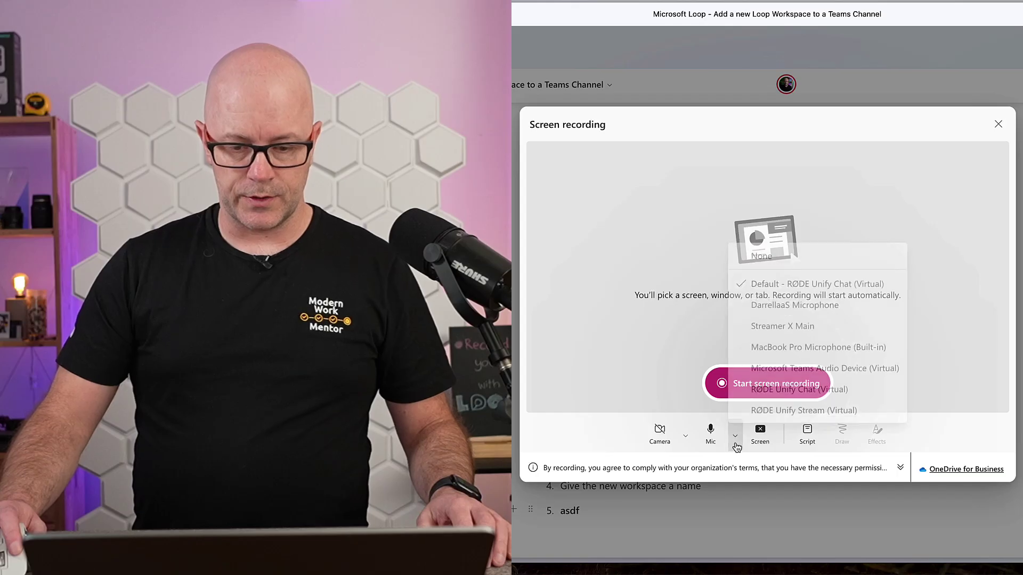
pyautogui.click(812, 323)
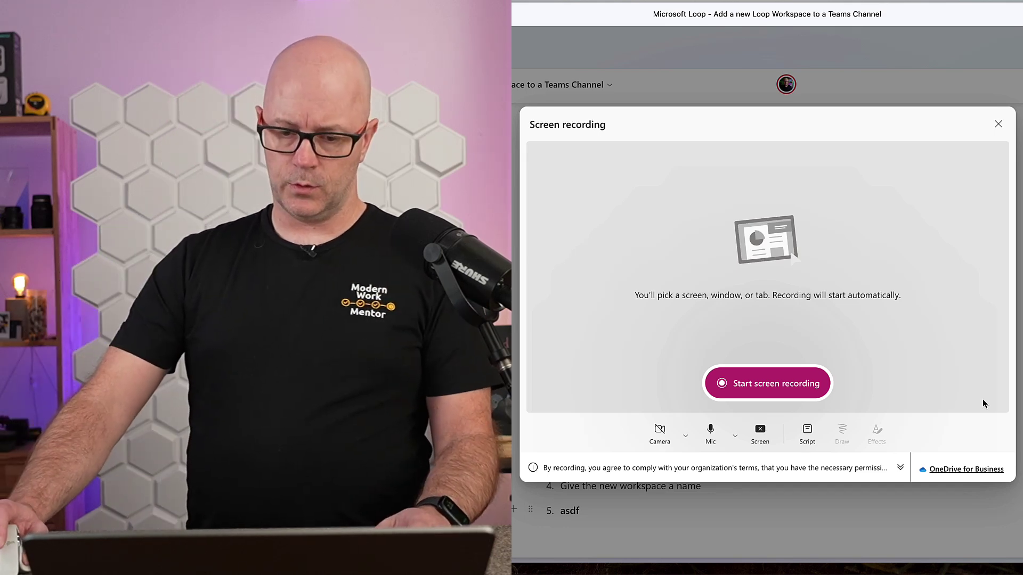
pyautogui.click(775, 397)
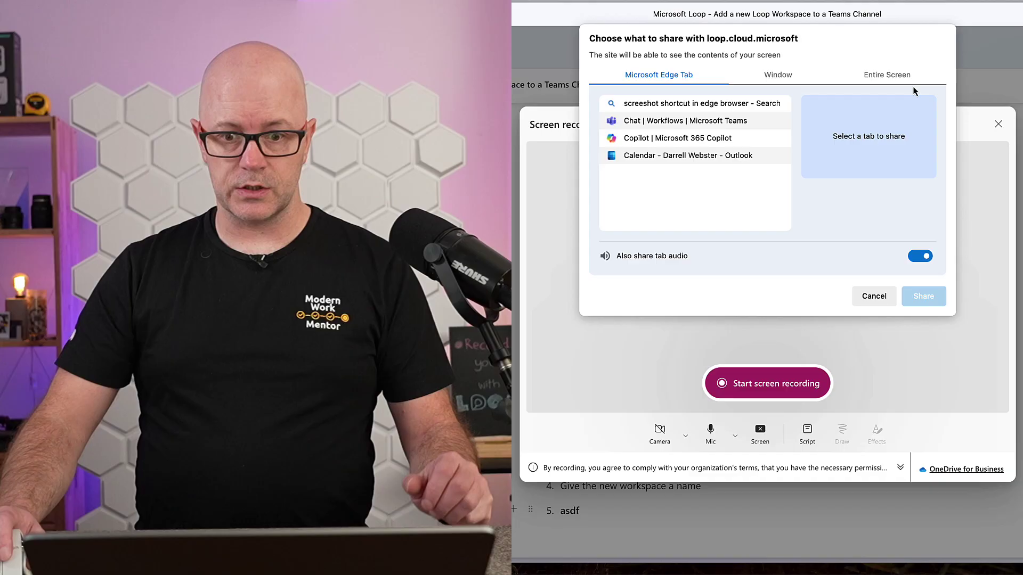
pyautogui.click(884, 79)
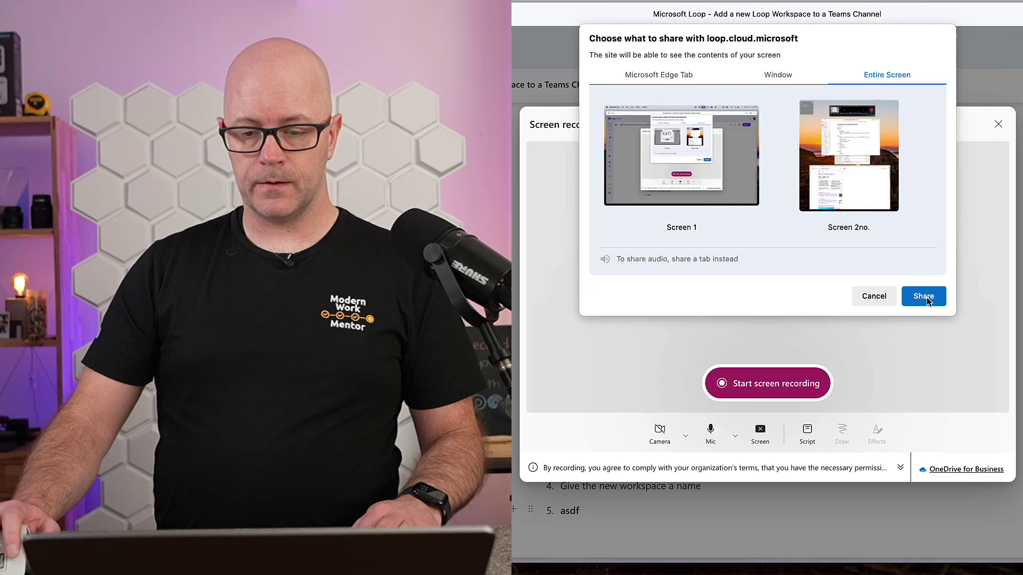
pyautogui.click(667, 165)
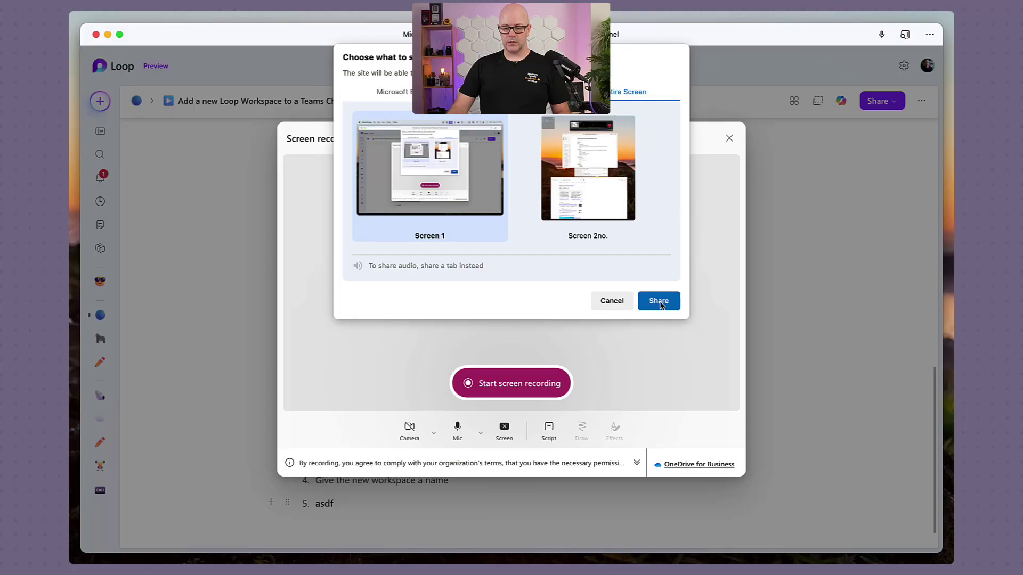
pyautogui.click(929, 299)
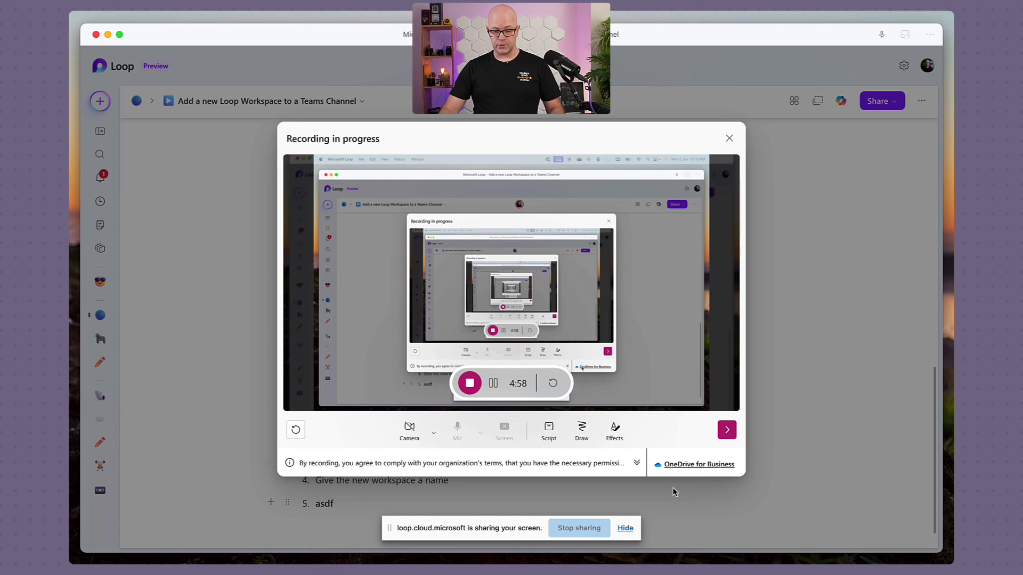
pyautogui.click(625, 529)
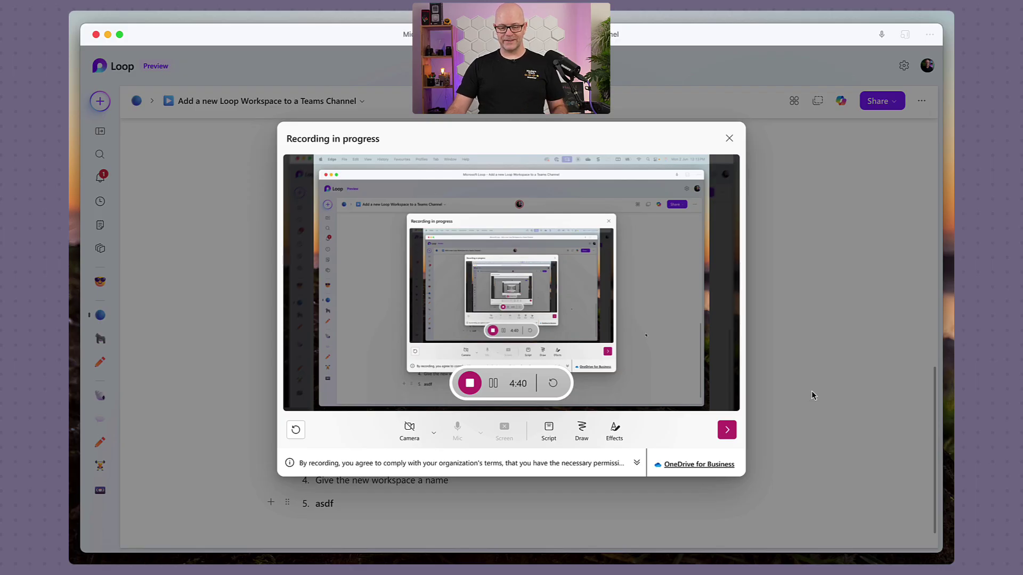
# - Switch to Microsoft Teams and name the new workspace "Course planning"
pyautogui.hotkey('ctrl', 'Up')
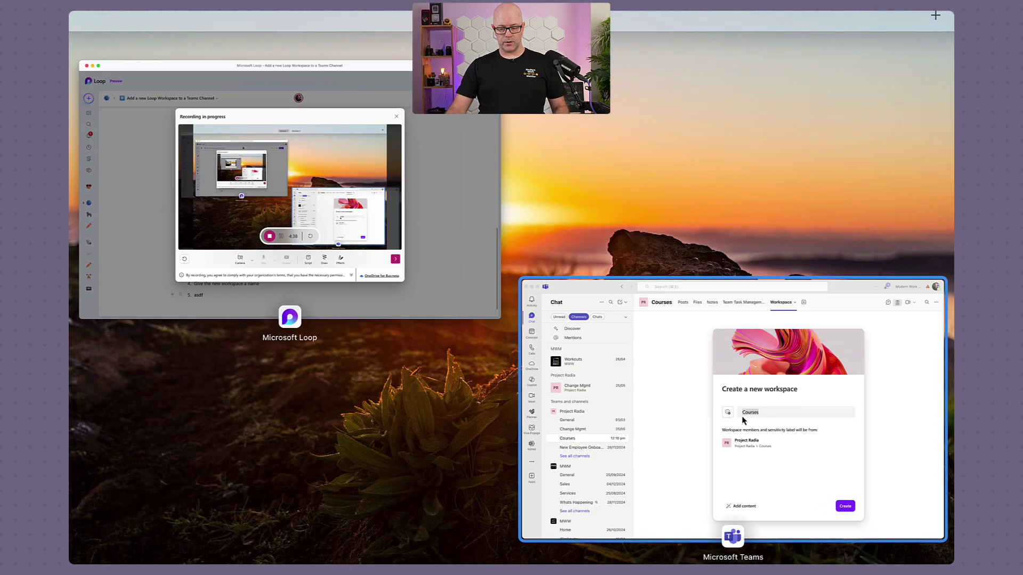
pyautogui.click(803, 421)
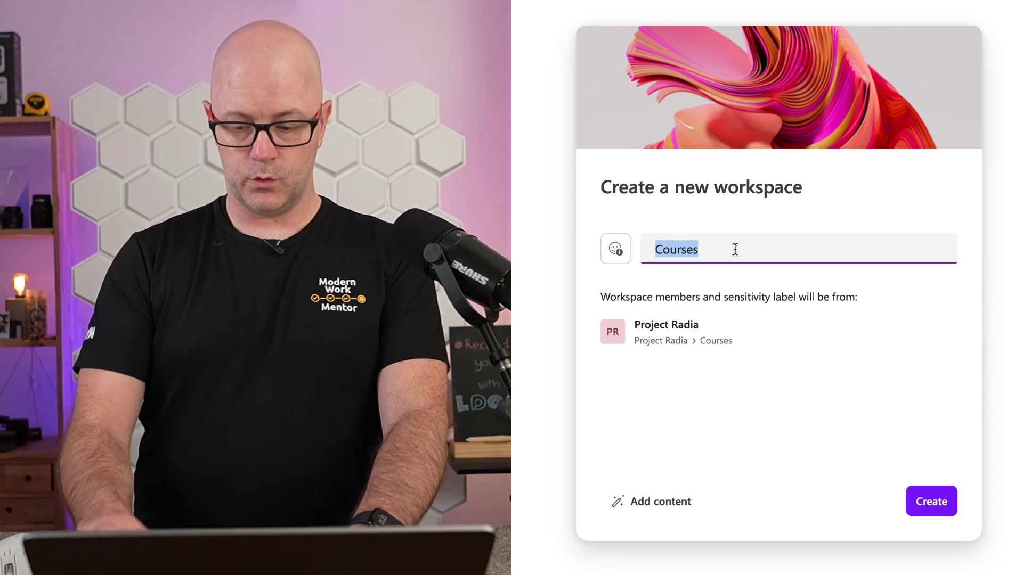
pyautogui.press('Right')
pyautogui.press('BackSpace')
pyautogui.write('p')
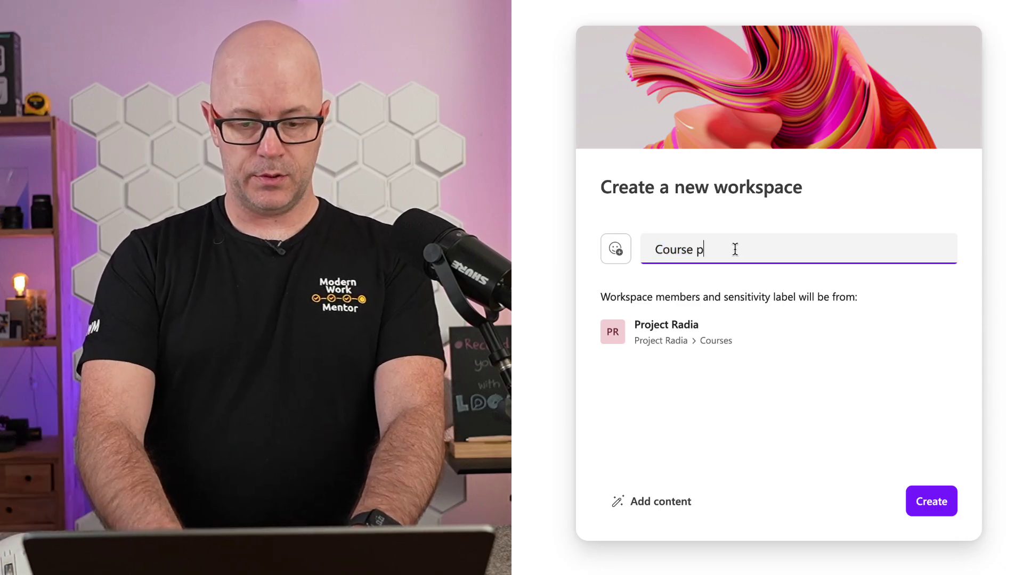
pyautogui.write('lanning')
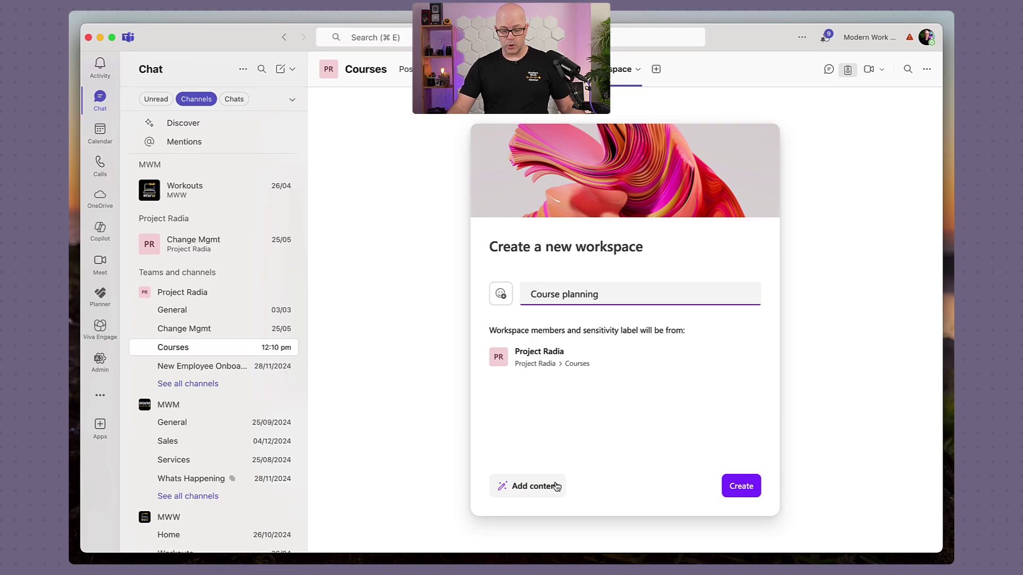
# - Browse the files offered as content for the new workspace, selecting the Course Plan document and clearing it again
pyautogui.click(682, 502)
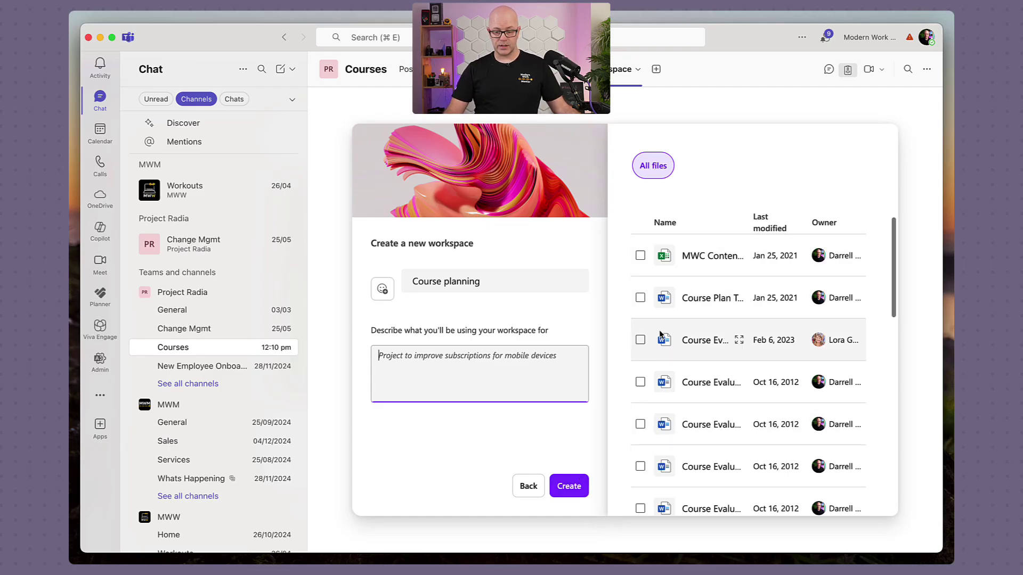
pyautogui.click(640, 298)
pyautogui.scroll(-10, 666, 354)
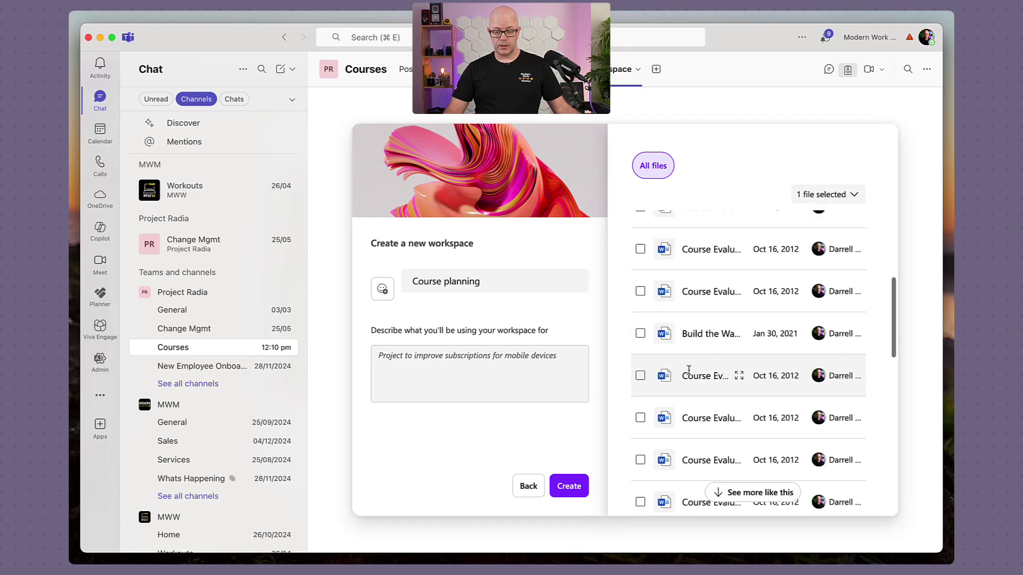
pyautogui.scroll(10, 702, 386)
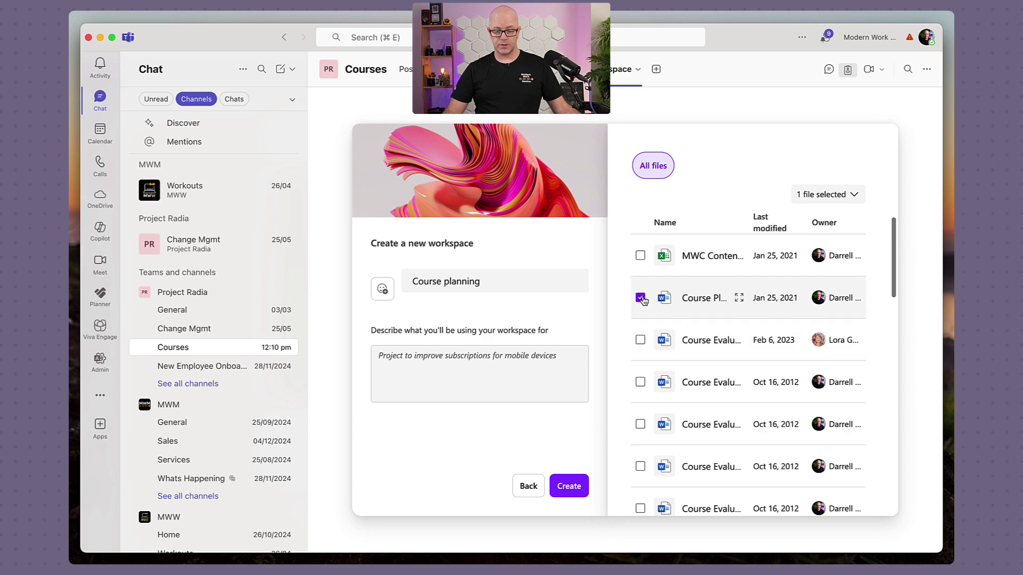
pyautogui.click(641, 299)
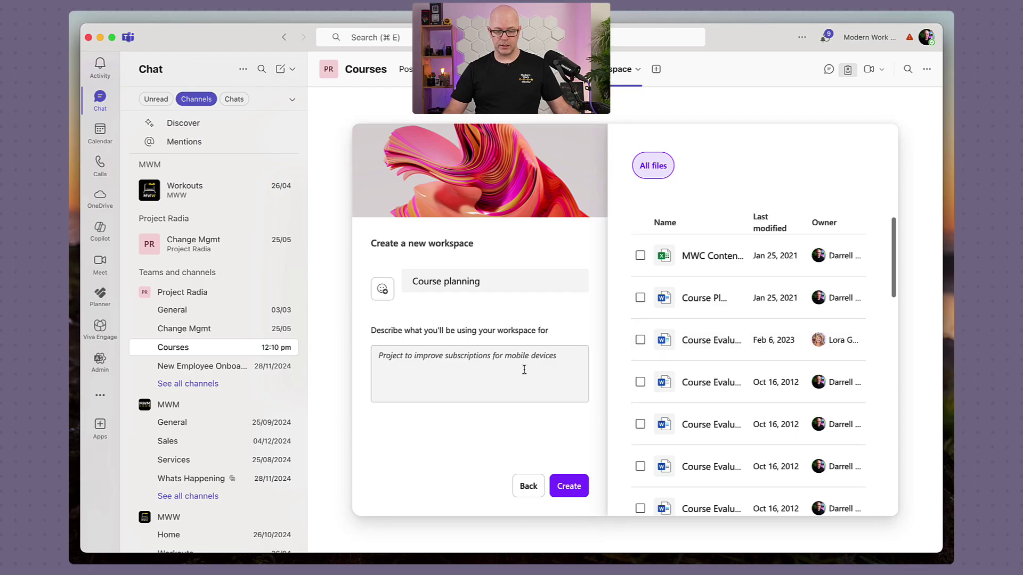
# - Create the Course planning workspace, then return to Microsoft Loop and stop the screen recording
pyautogui.click(569, 487)
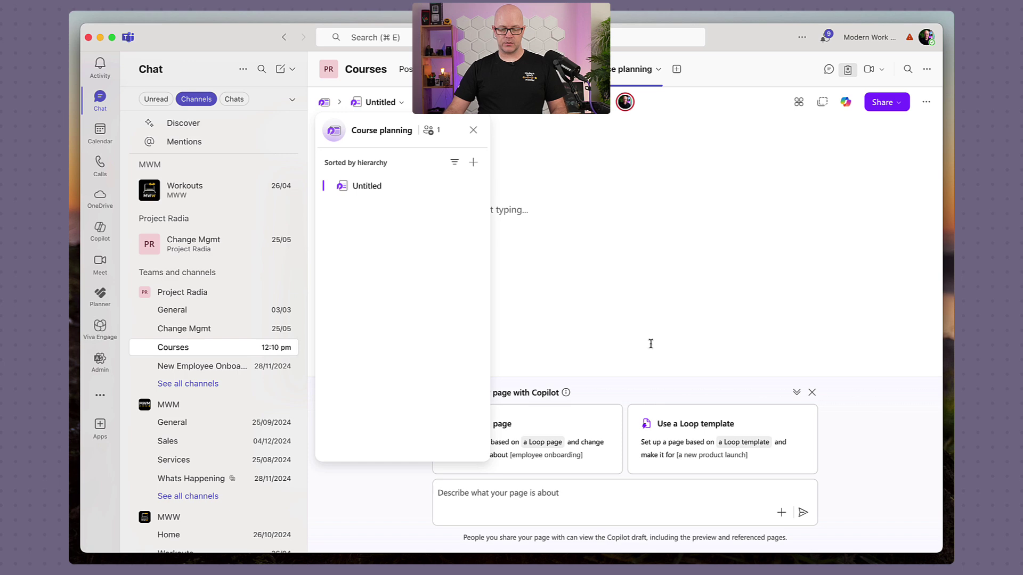
pyautogui.hotkey('ctrl', 'Up')
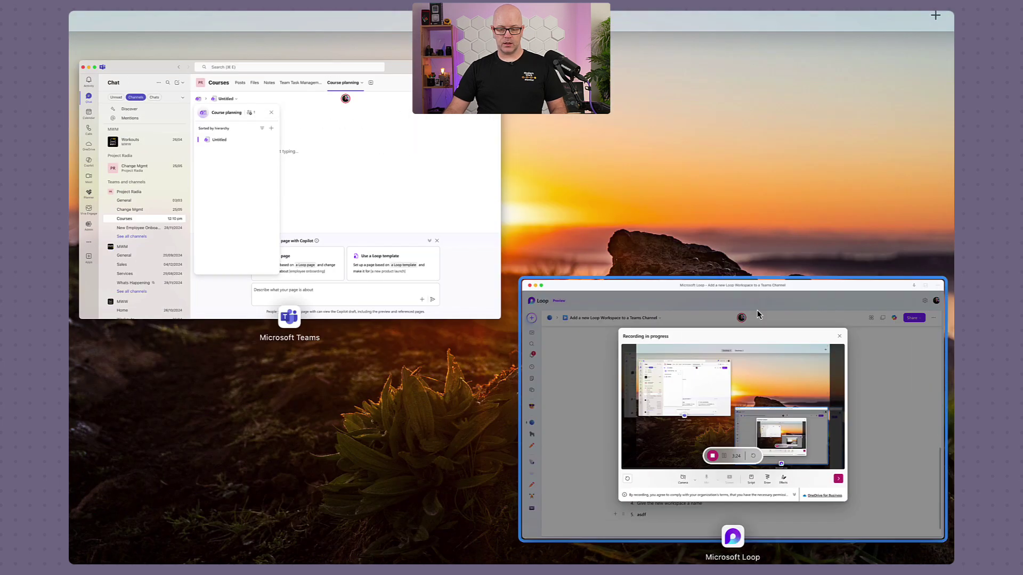
pyautogui.click(739, 422)
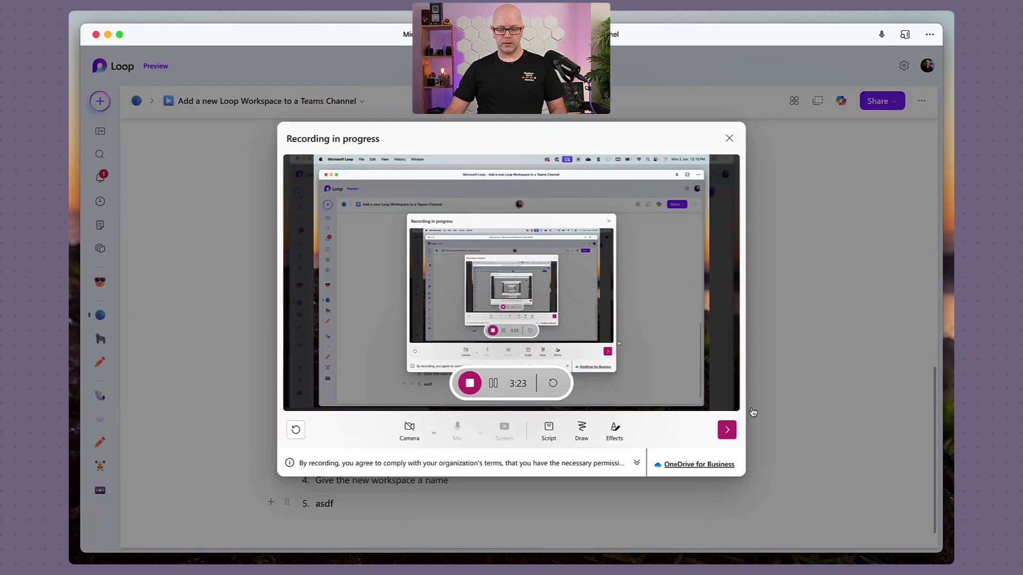
pyautogui.click(463, 386)
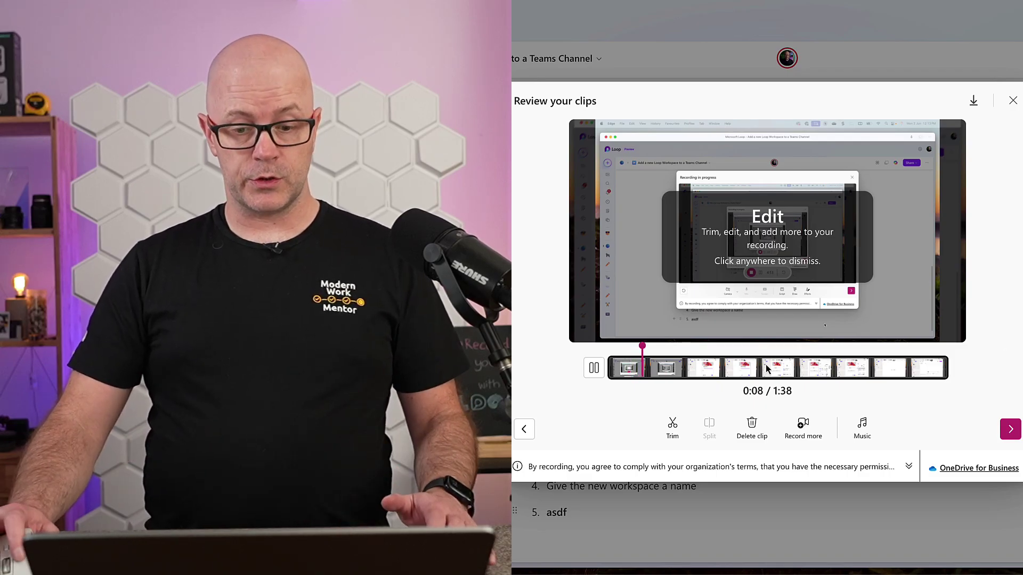
# - Trim the start of the recorded clip to 0:21, where the Create a new workspace form is shown in Teams
pyautogui.click(665, 362)
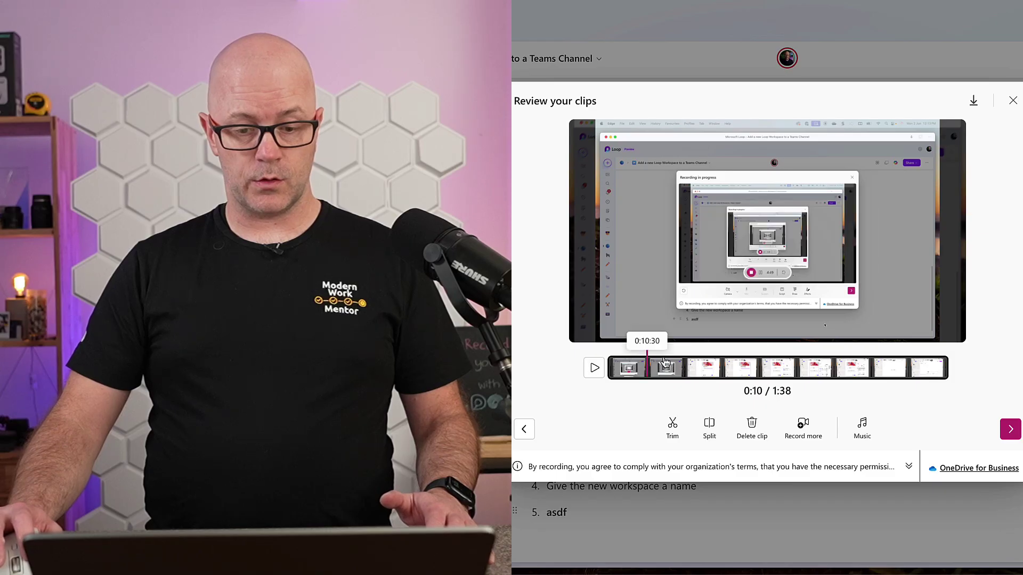
pyautogui.click(695, 364)
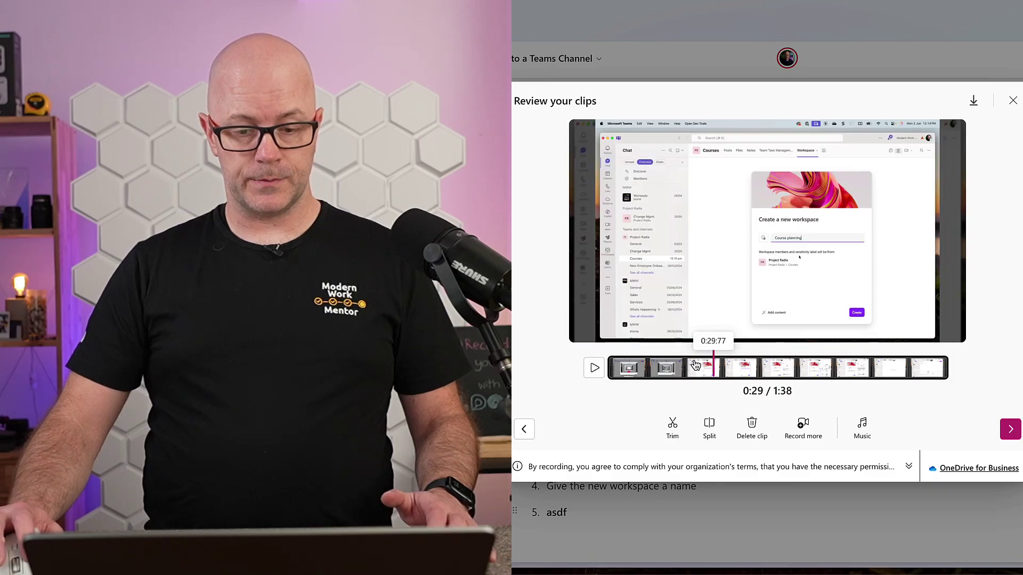
pyautogui.moveTo(695, 365)
pyautogui.mouseDown()
pyautogui.moveTo(666, 365)
pyautogui.moveTo(687, 372)
pyautogui.mouseUp()
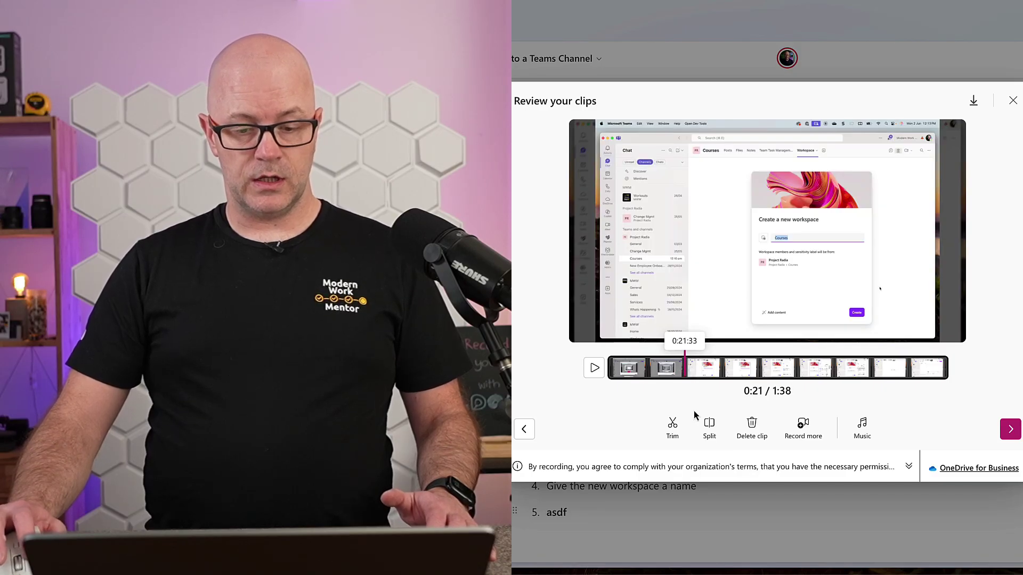
pyautogui.click(672, 429)
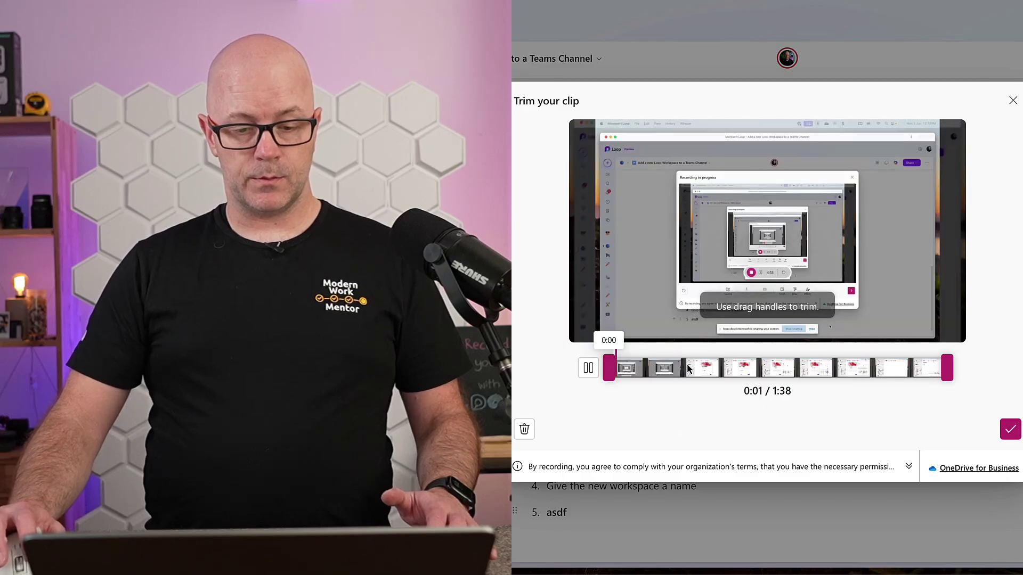
pyautogui.click(685, 367)
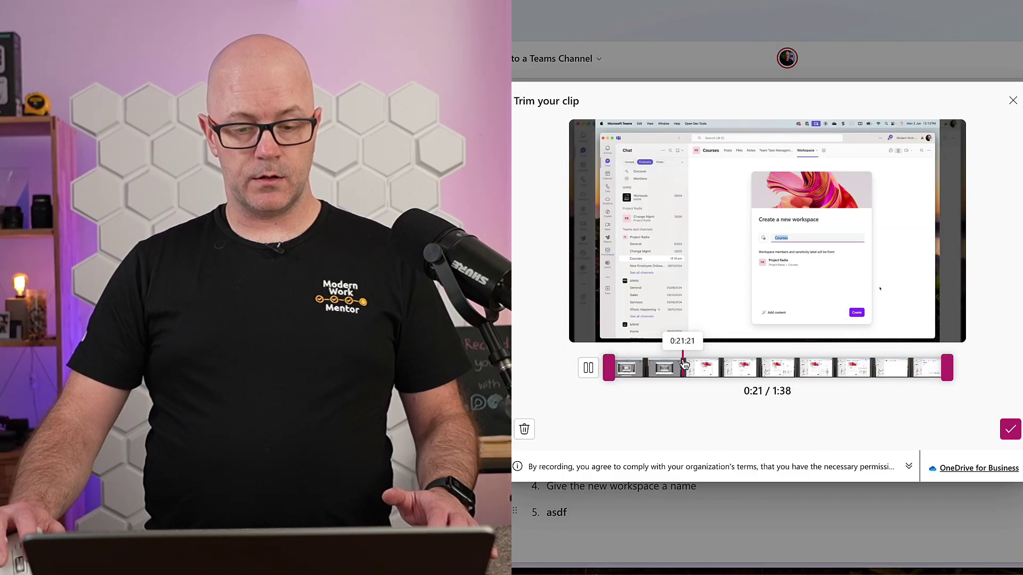
pyautogui.click(681, 365)
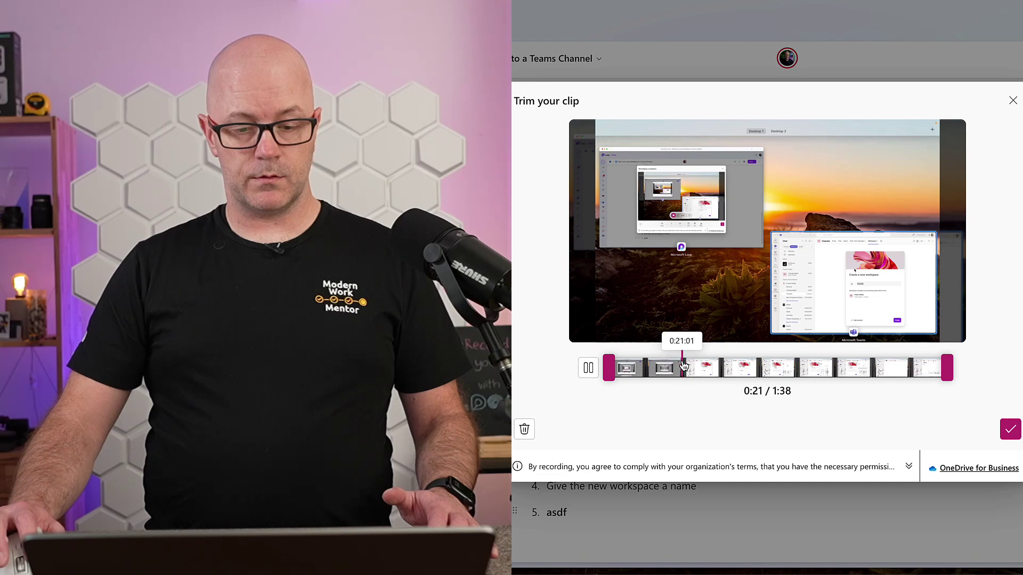
pyautogui.click(589, 367)
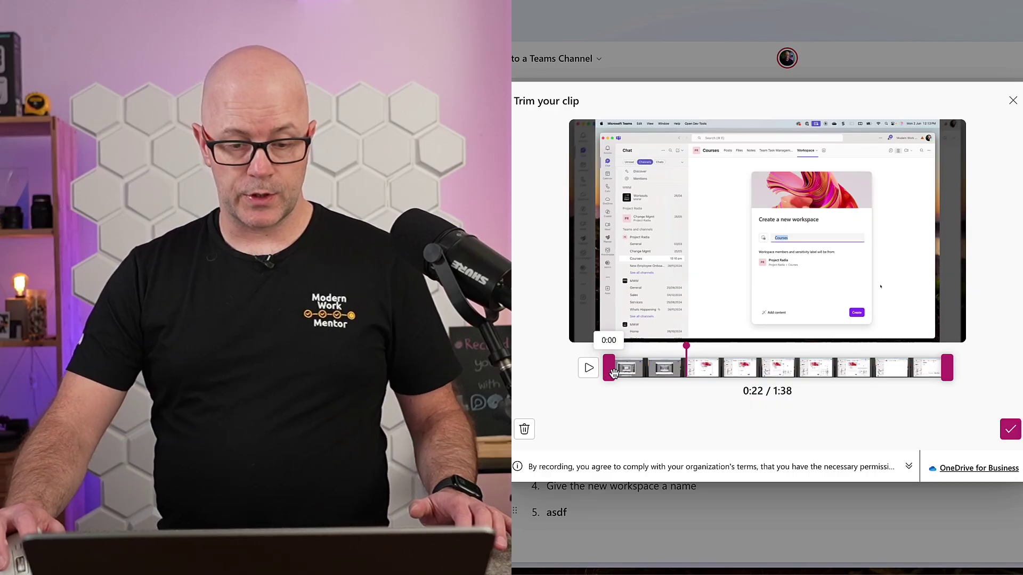
pyautogui.moveTo(608, 372); pyautogui.dragTo(683, 376)
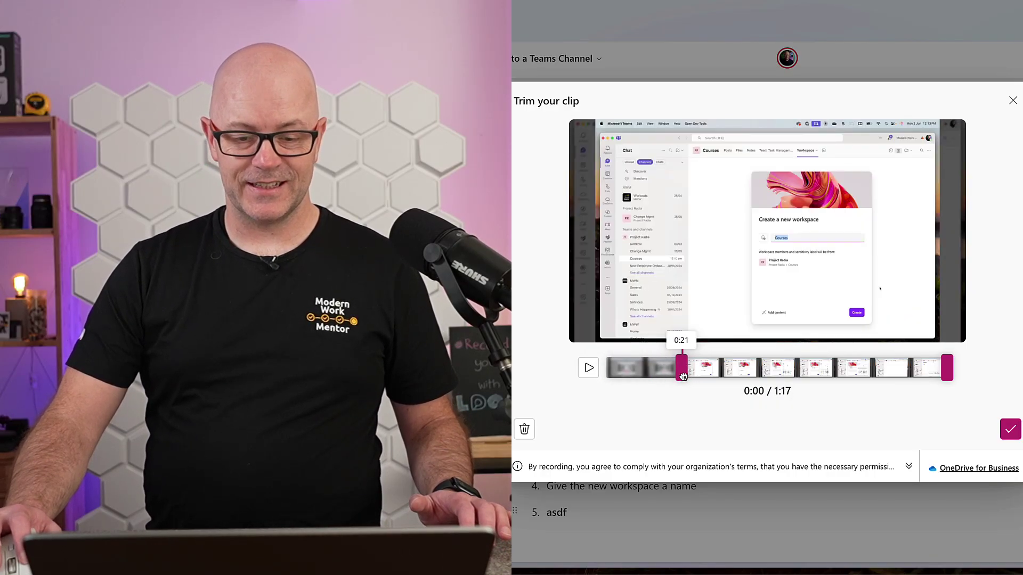
# - Trim the end of the clip to 1:30 and insert the finished video into the Loop page
pyautogui.click(905, 366)
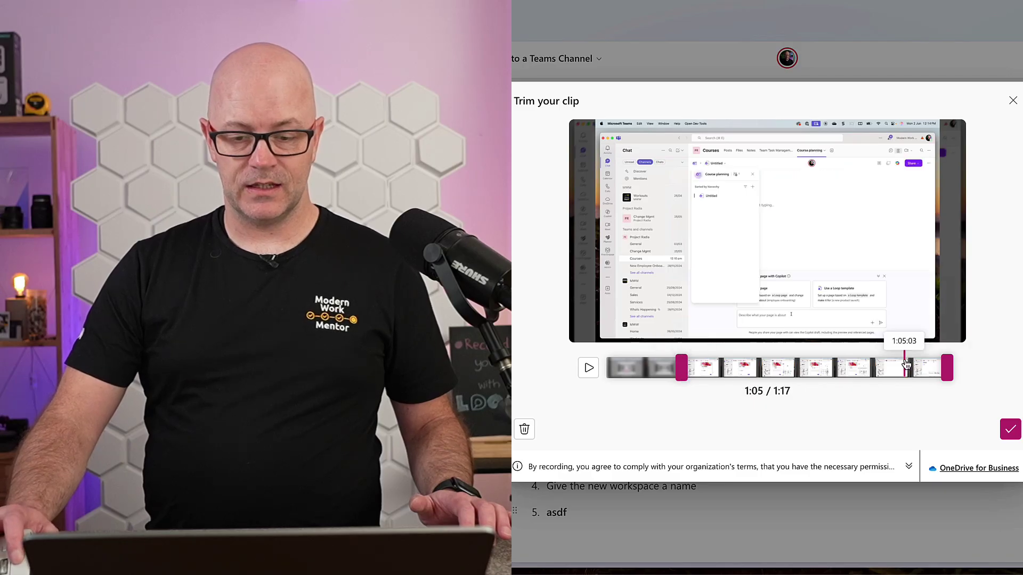
pyautogui.moveTo(906, 364)
pyautogui.mouseDown()
pyautogui.moveTo(933, 365)
pyautogui.moveTo(925, 370)
pyautogui.mouseUp()
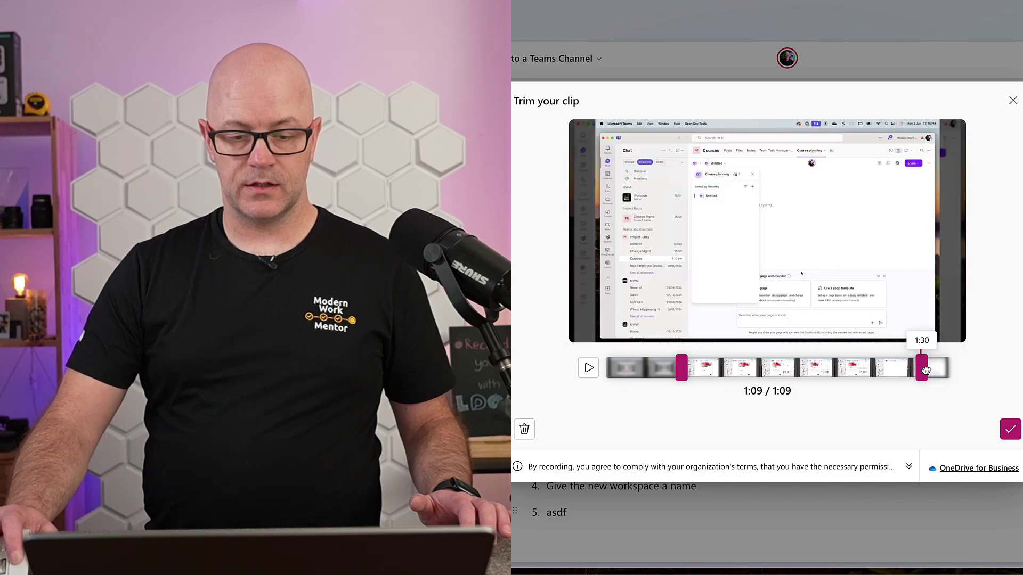
pyautogui.click(1010, 429)
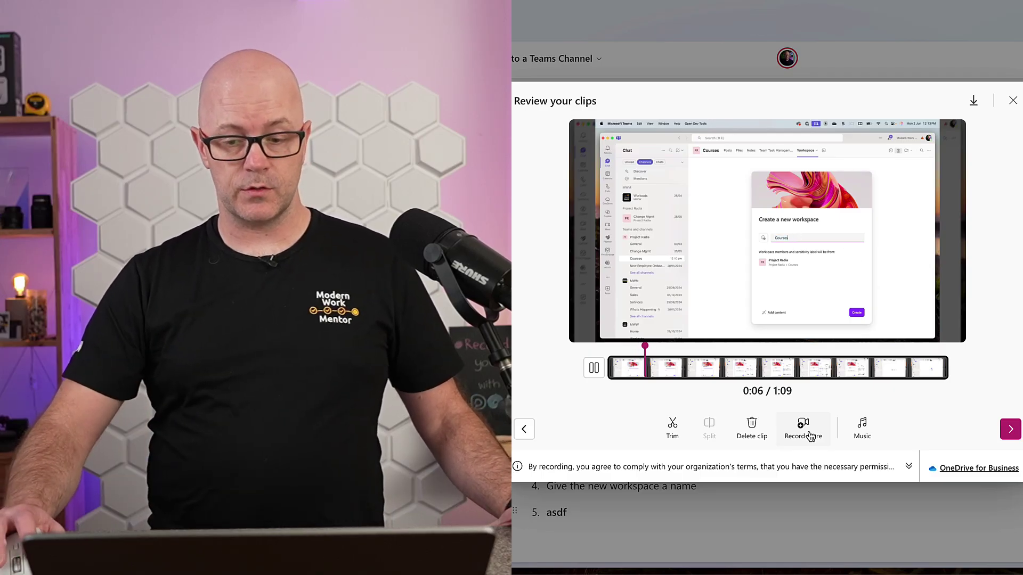
pyautogui.click(1009, 430)
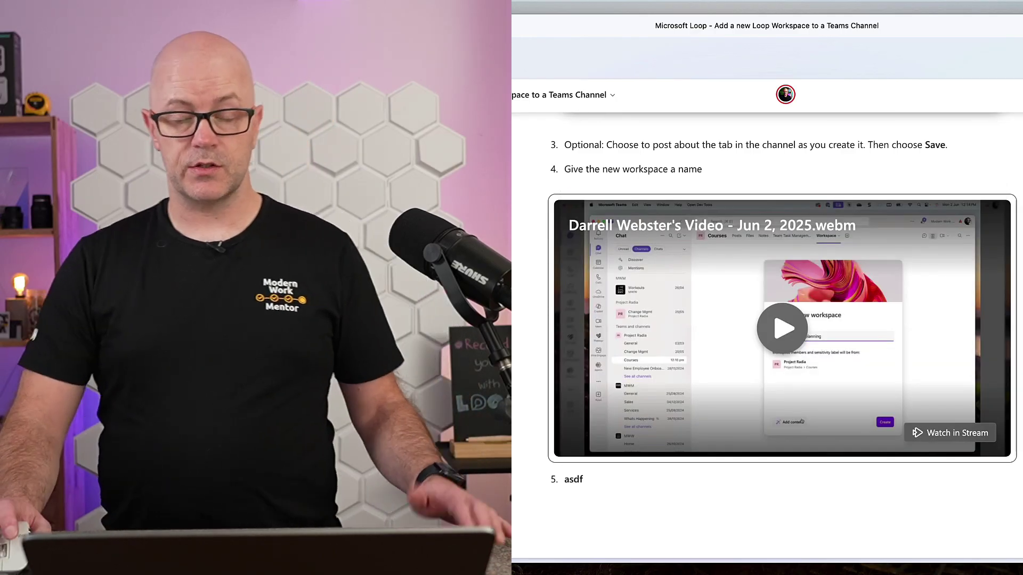
# - Play the embedded Clipchamp video and skip ahead through it to about 0:56, then pause it
pyautogui.moveTo(830, 304)
pyautogui.click(779, 337)
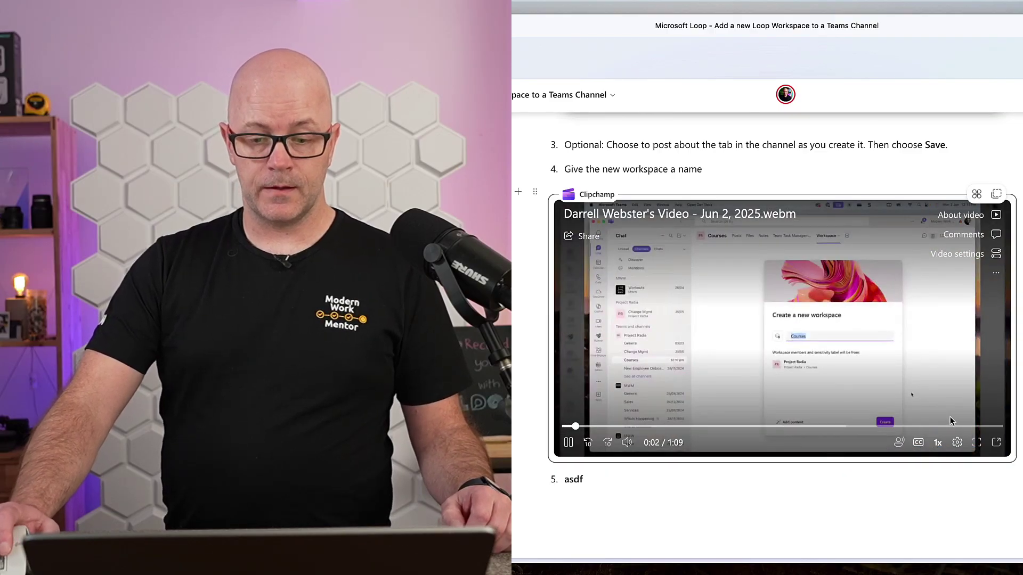
pyautogui.click(617, 427)
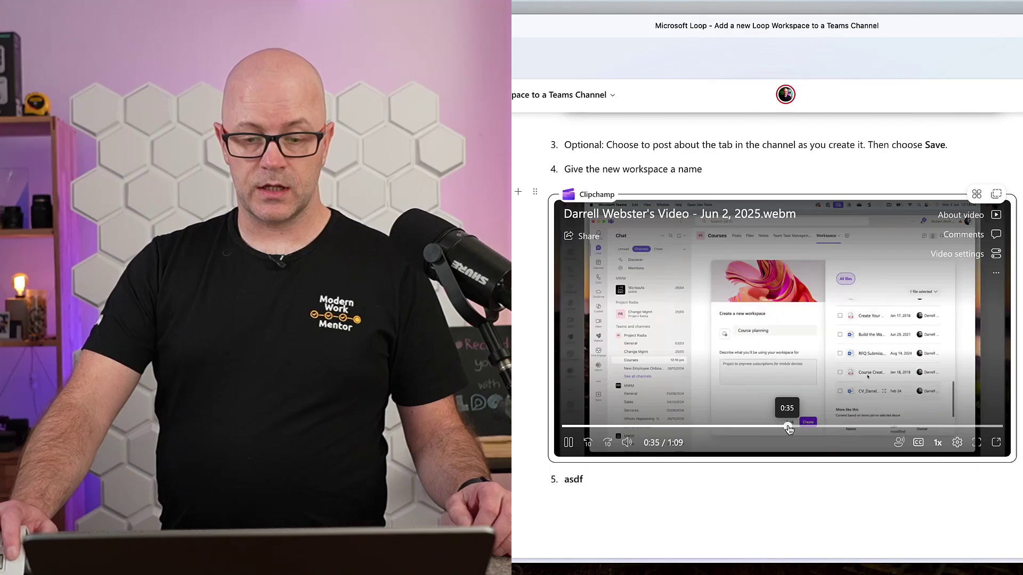
pyautogui.click(827, 427)
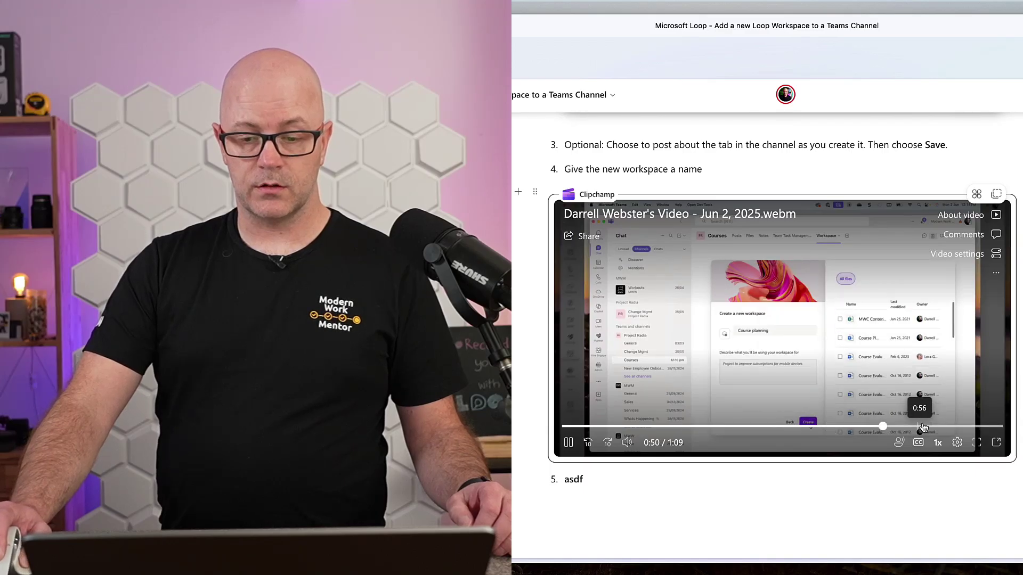
pyautogui.click(922, 427)
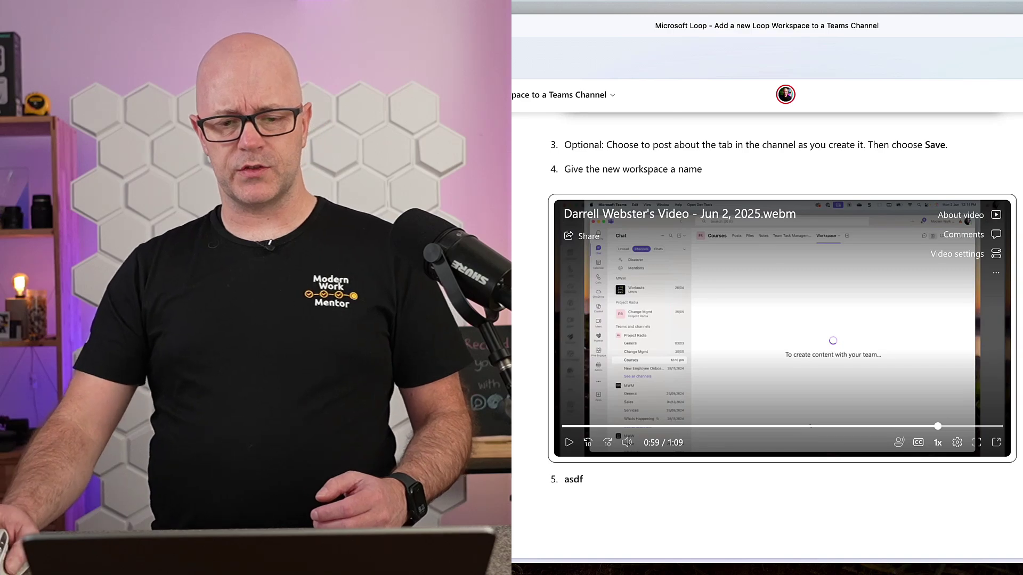
pyautogui.scroll(8, 745, 223)
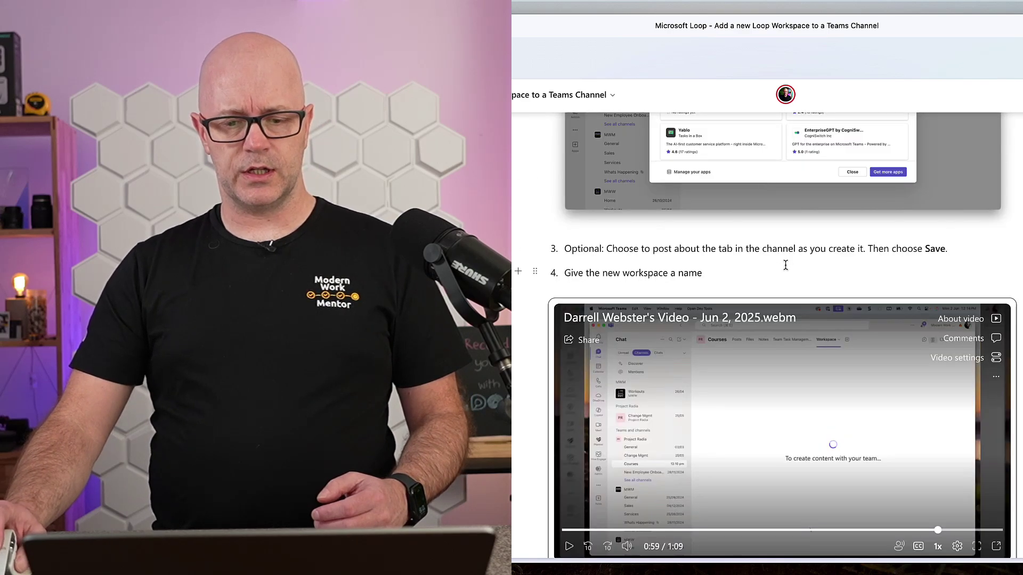
# - Replace the placeholder item "asdf" below the video with the text "References" styled as Heading 2
pyautogui.scroll(-5, 776, 263)
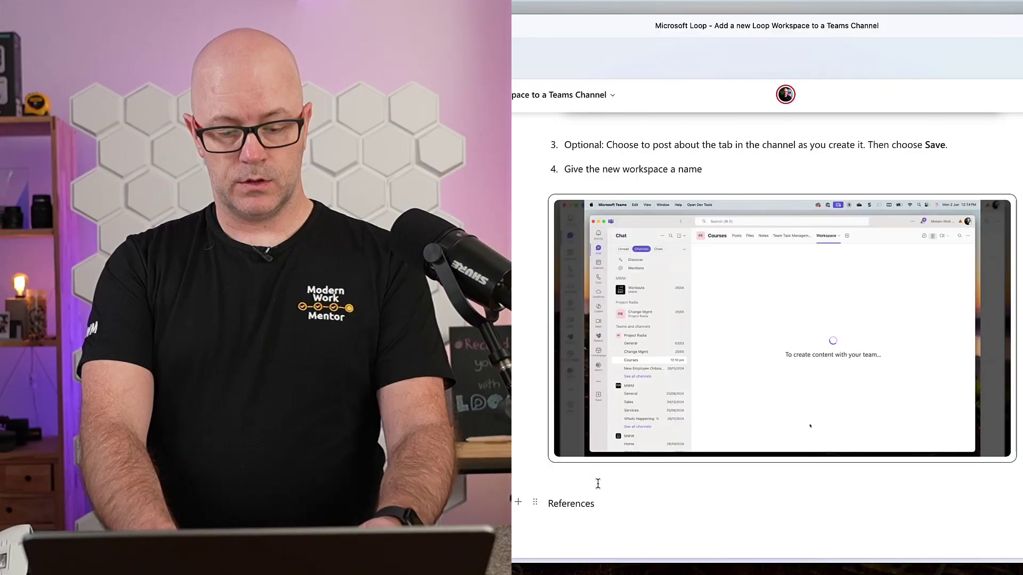
pyautogui.write('.')
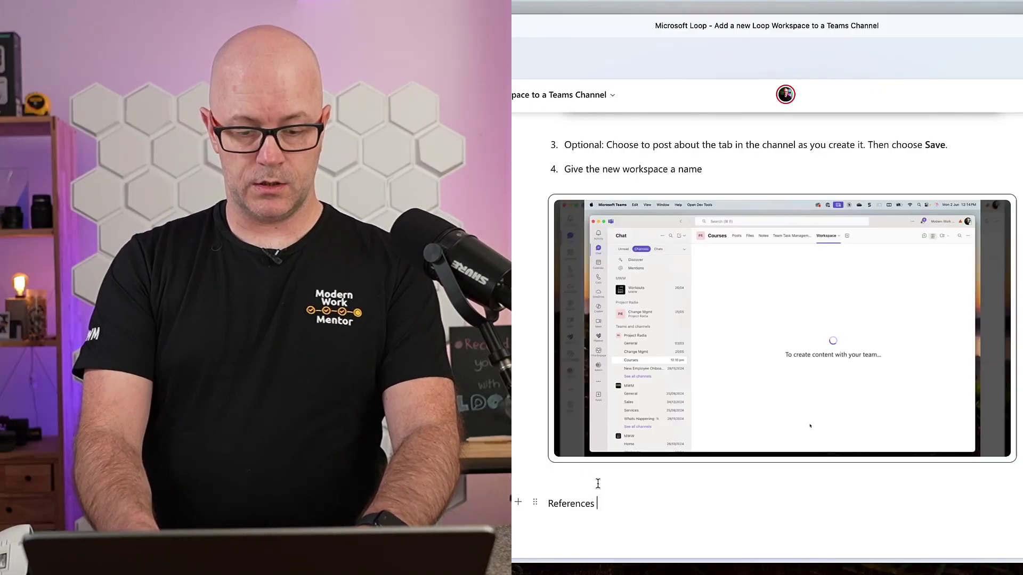
pyautogui.write('/h')
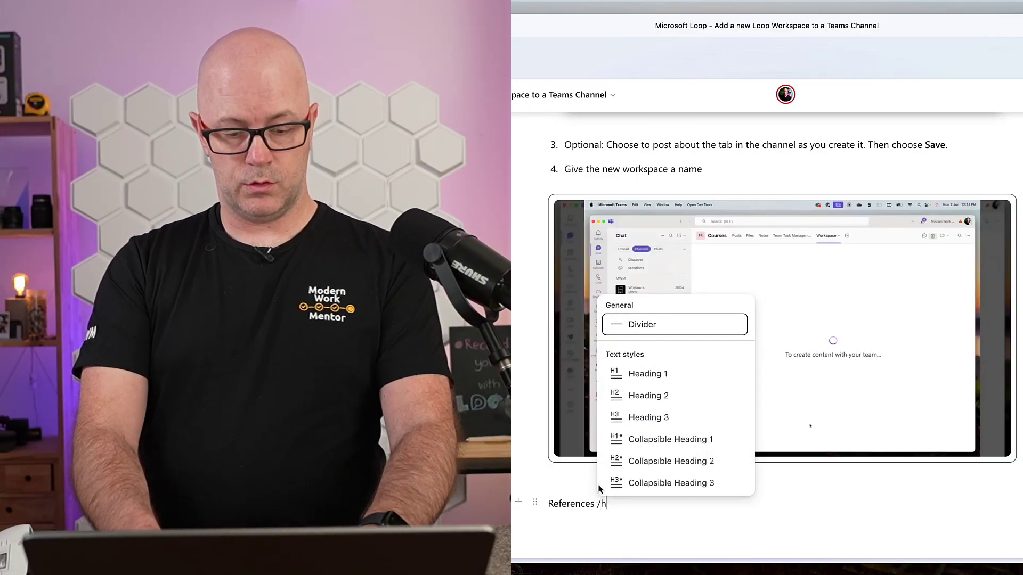
pyautogui.write('2')
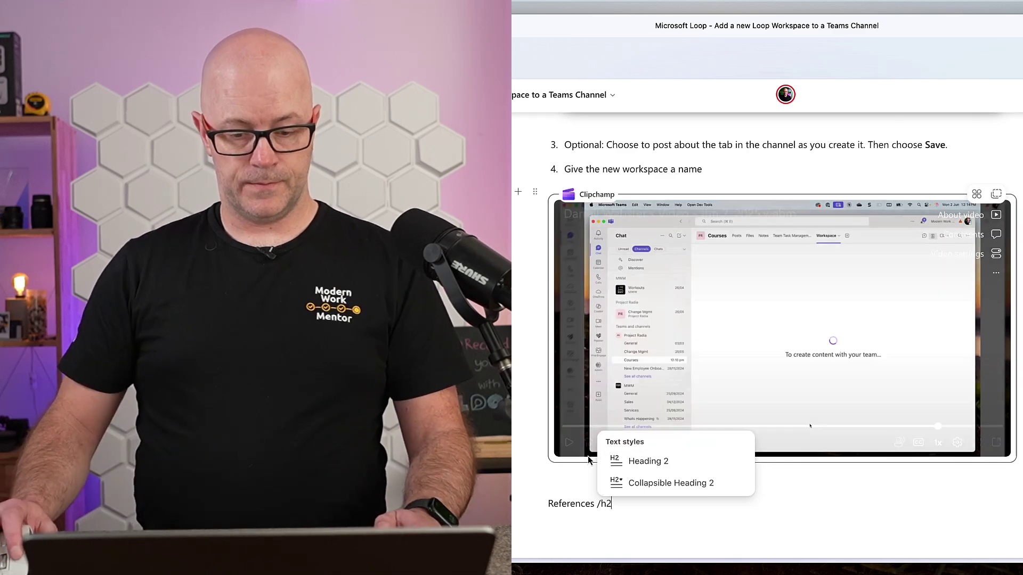
pyautogui.click(676, 467)
pyautogui.press('Return')
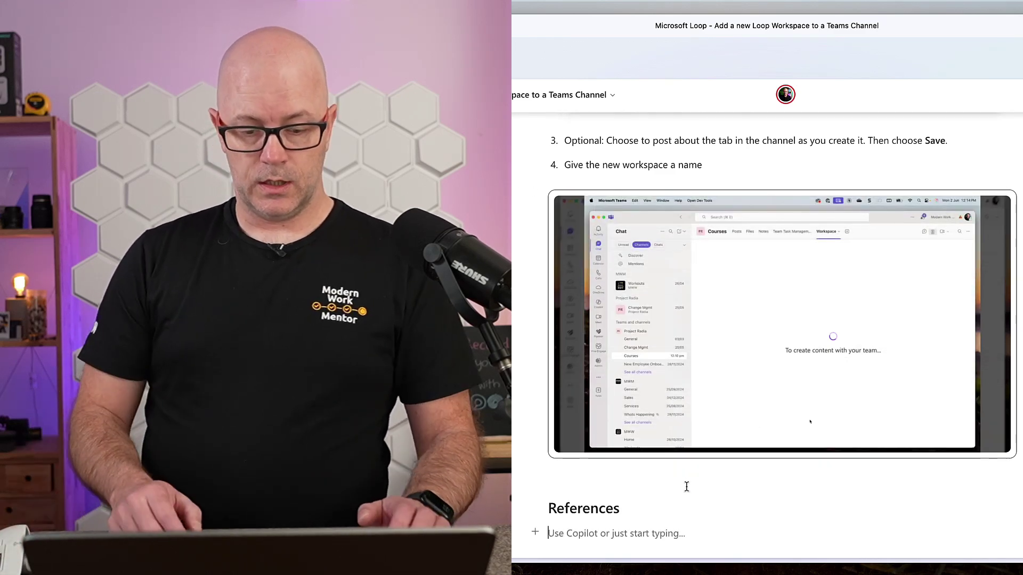
# - Insert a link to the Word file "Loop workspaces in Teams Channels - Plan" under the References heading
pyautogui.scroll(-2, 749, 524)
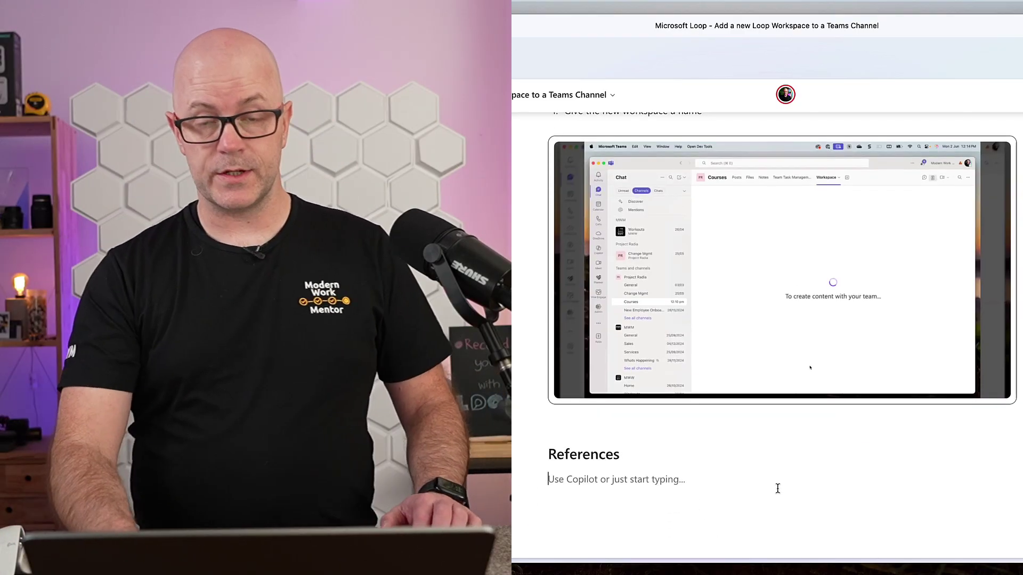
pyautogui.write('/')
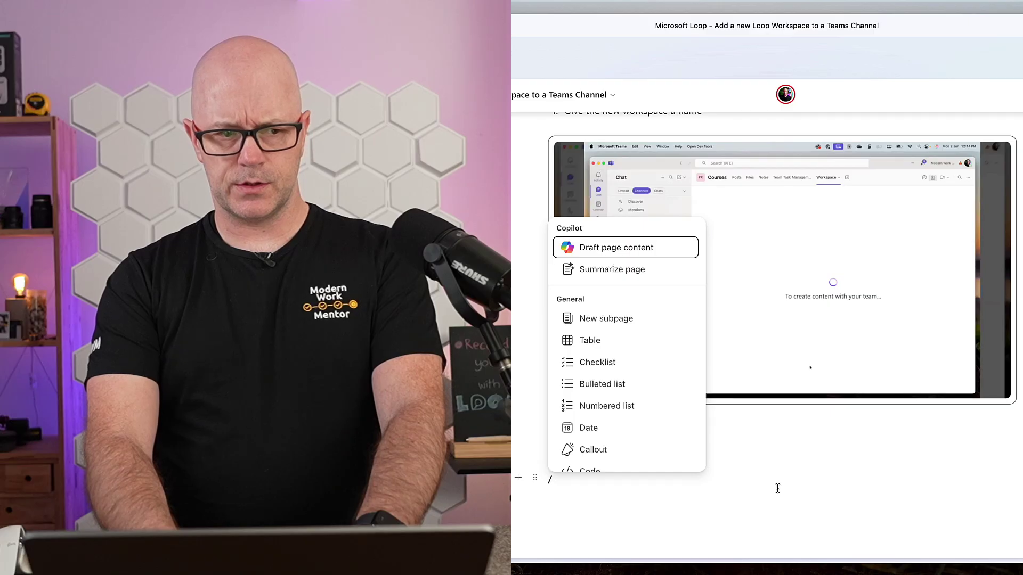
pyautogui.write('loop')
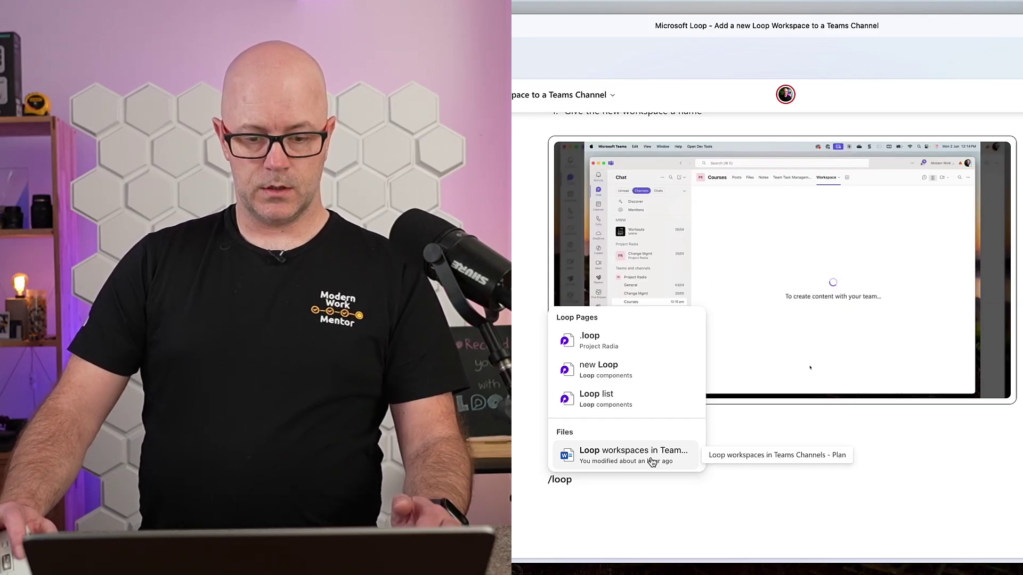
pyautogui.click(652, 457)
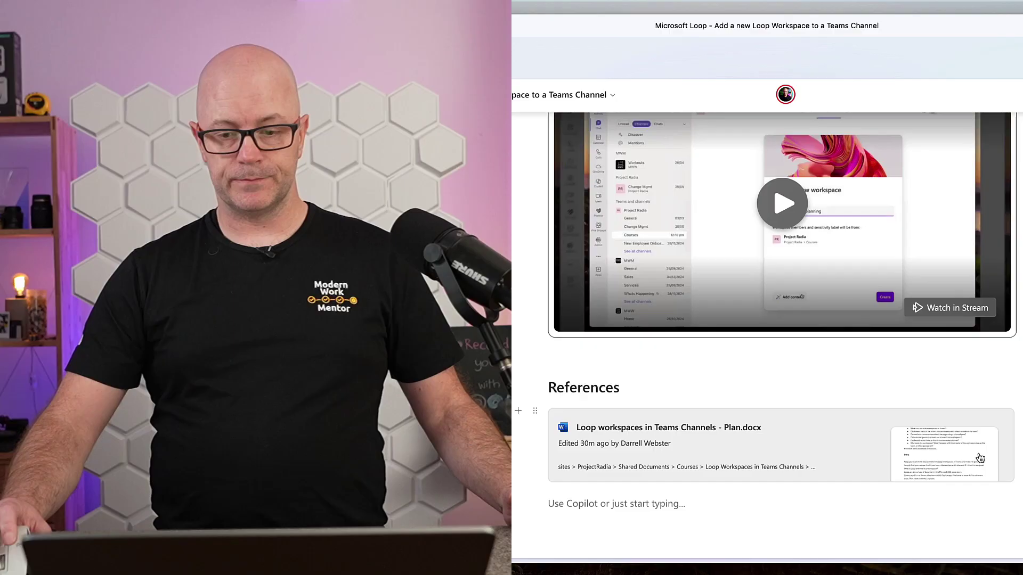
# - Review the whole page, checking the title, description, numbered steps, screenshots, embedded video and references
pyautogui.scroll(15, 950, 467)
pyautogui.scroll(10, 777, 335)
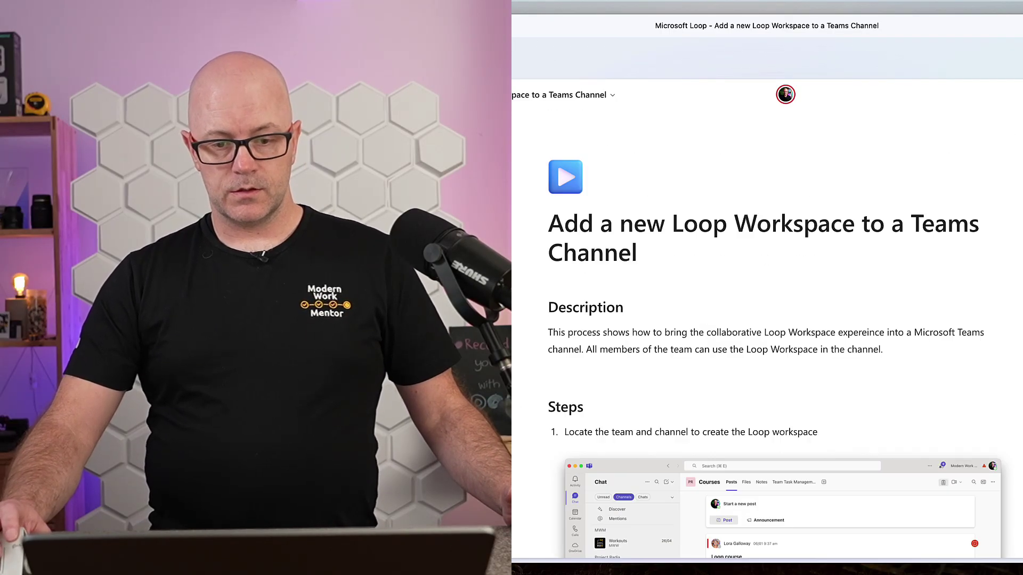
pyautogui.scroll(-4, 778, 336)
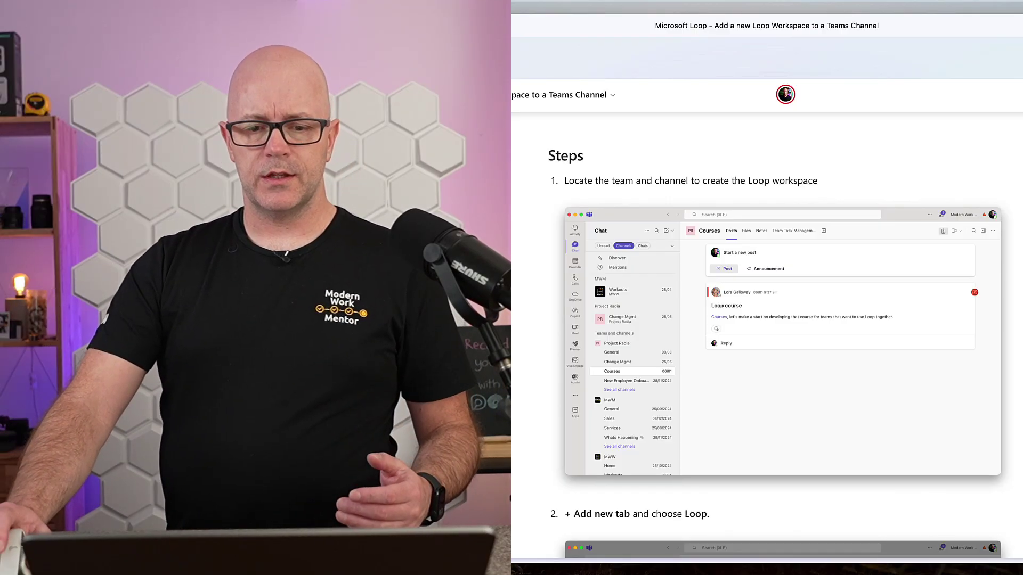
pyautogui.scroll(4, 611, 193)
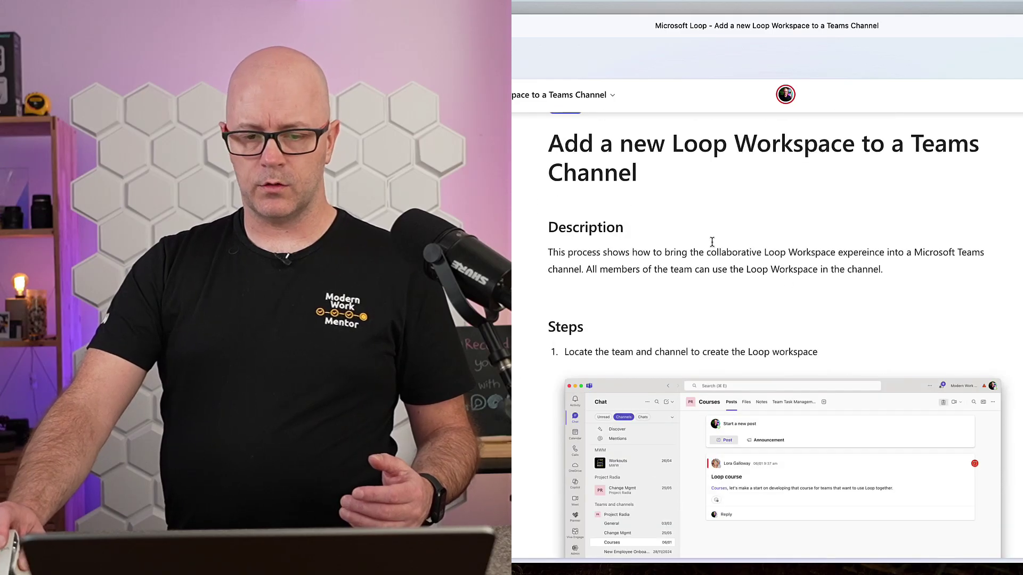
pyautogui.scroll(-7, 610, 282)
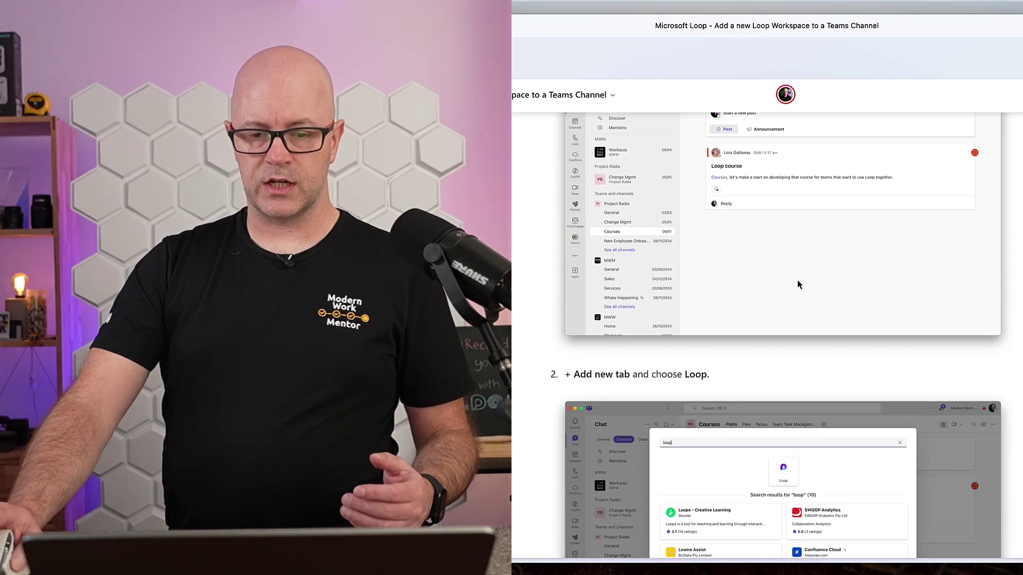
pyautogui.scroll(-10, 804, 276)
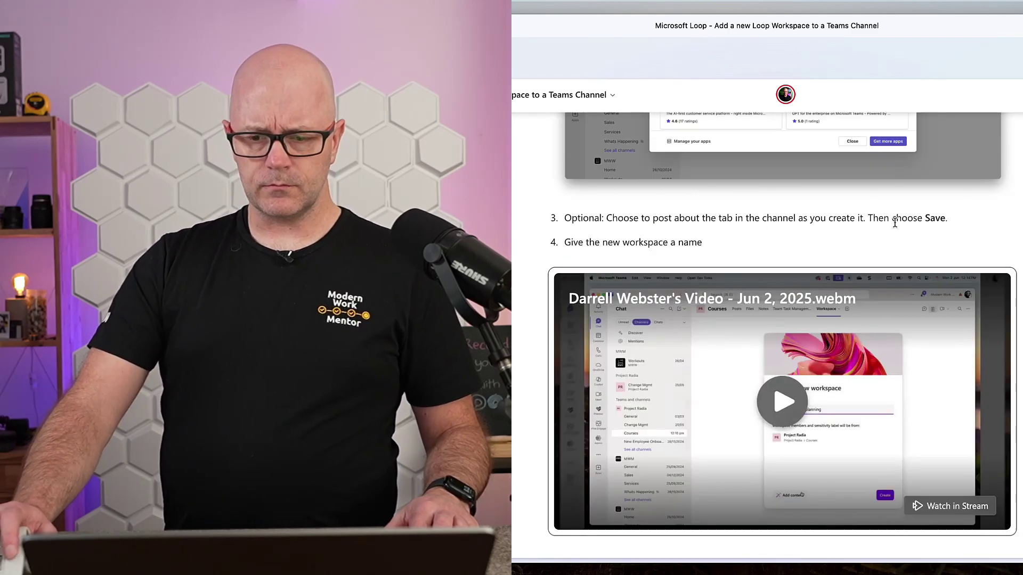
pyautogui.scroll(-1, 746, 280)
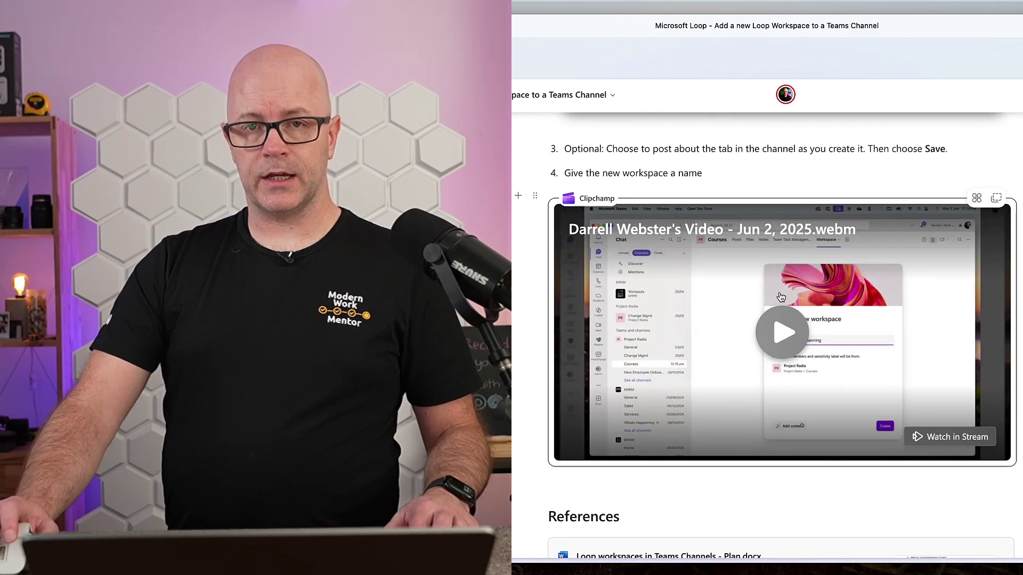
pyautogui.scroll(4, 915, 307)
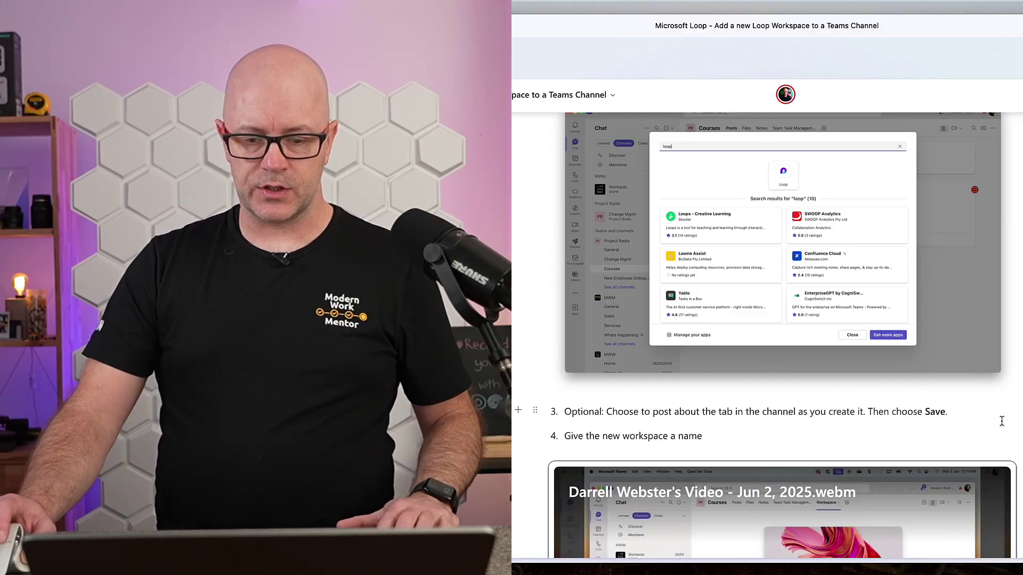
pyautogui.scroll(5, 1001, 421)
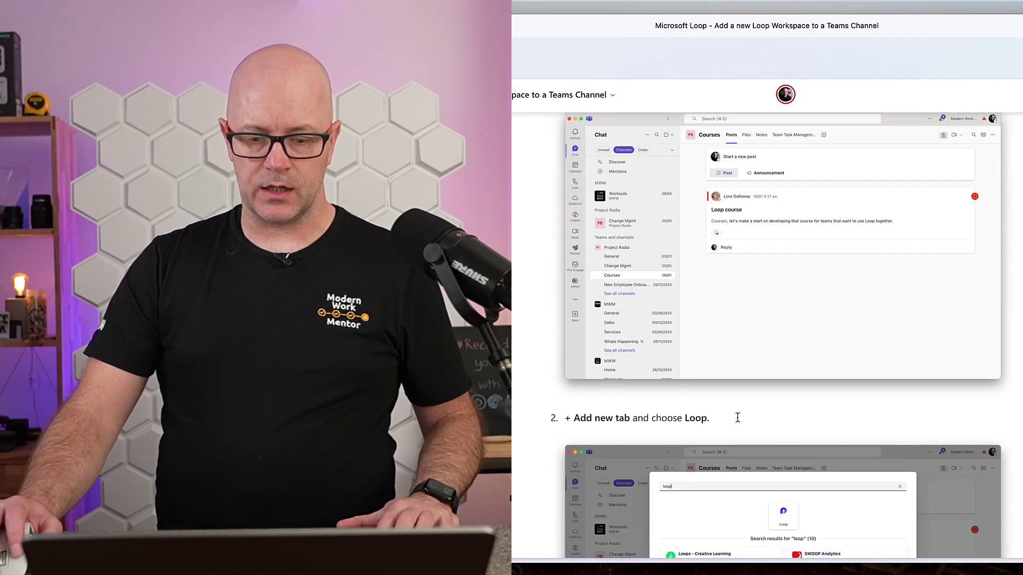
# - Add sub-item a, "Create", under step 4 about naming the workspace, replaying the embedded video from near its start for reference
pyautogui.scroll(-5, 737, 417)
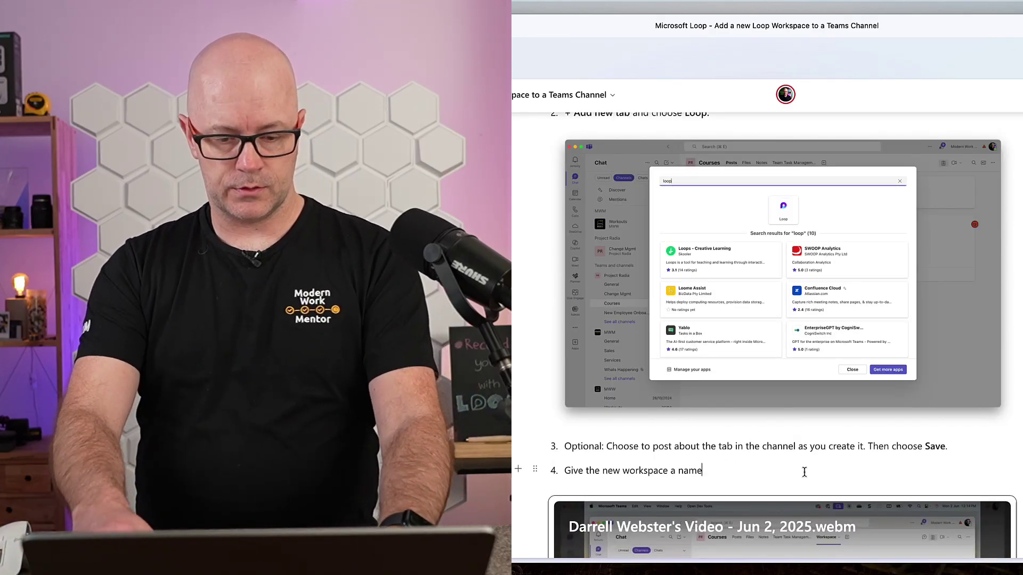
pyautogui.press('Return')
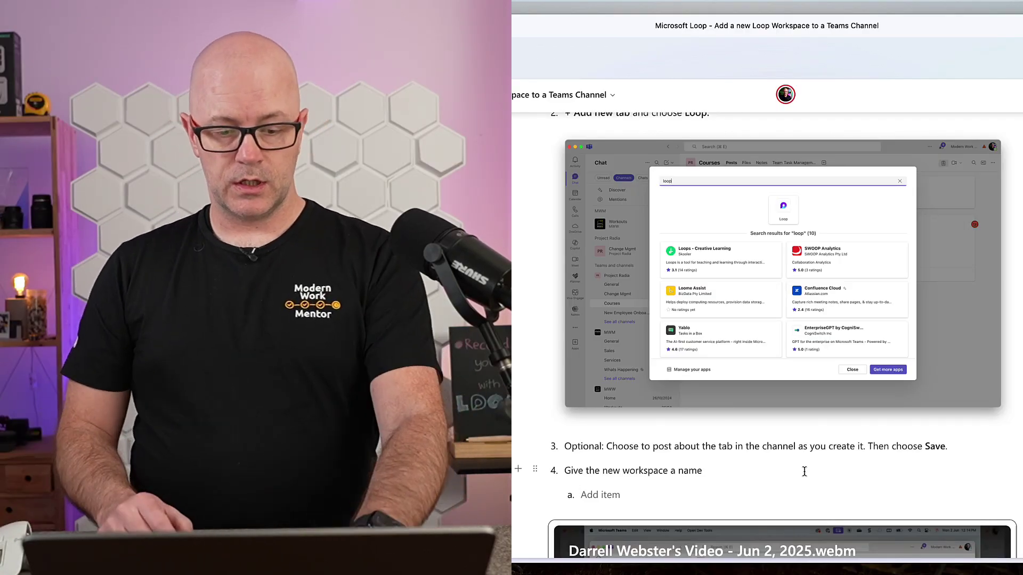
pyautogui.scroll(-6, 804, 472)
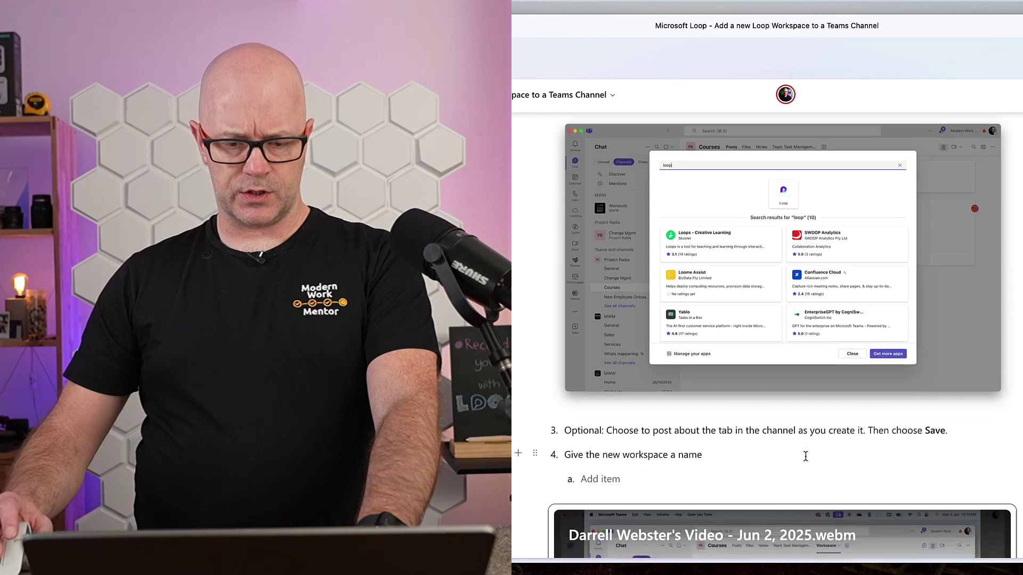
pyautogui.scroll(1, 808, 442)
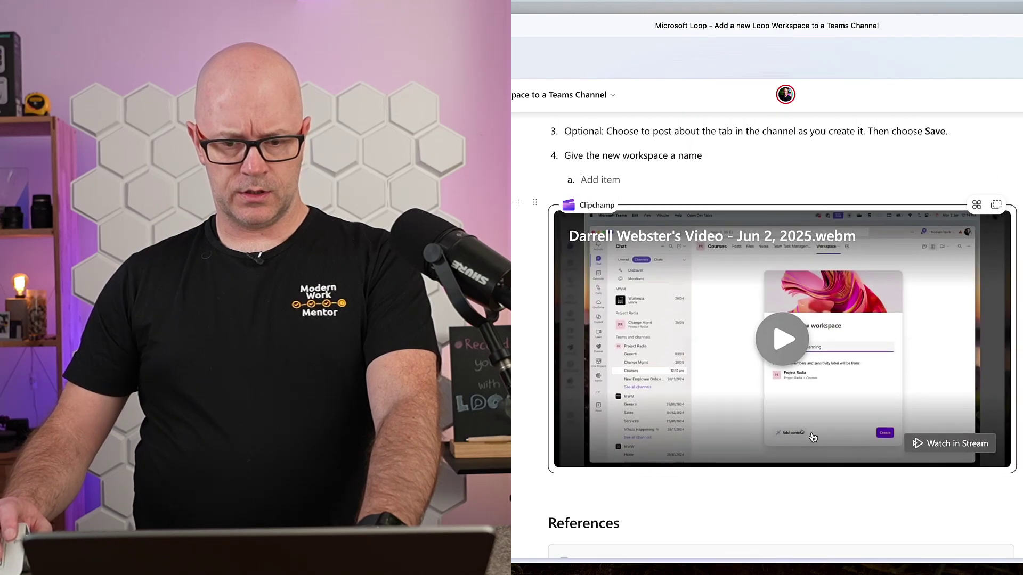
pyautogui.click(781, 339)
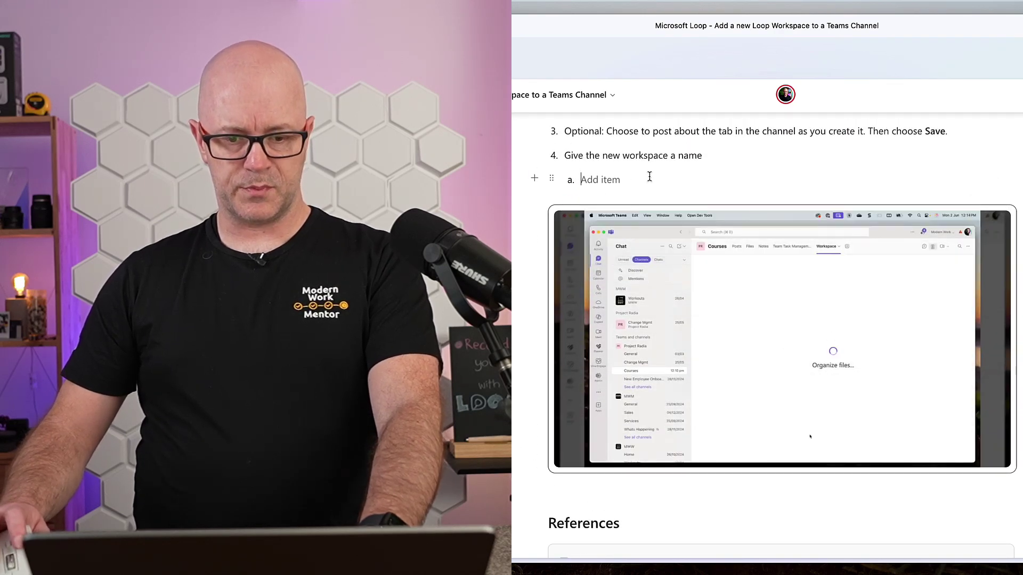
pyautogui.moveTo(670, 429)
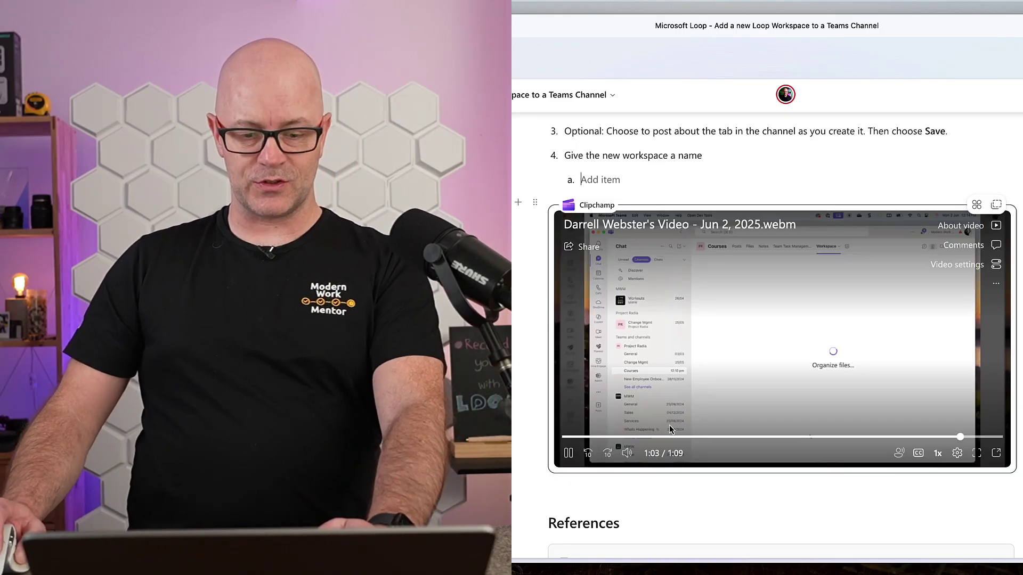
pyautogui.click(575, 437)
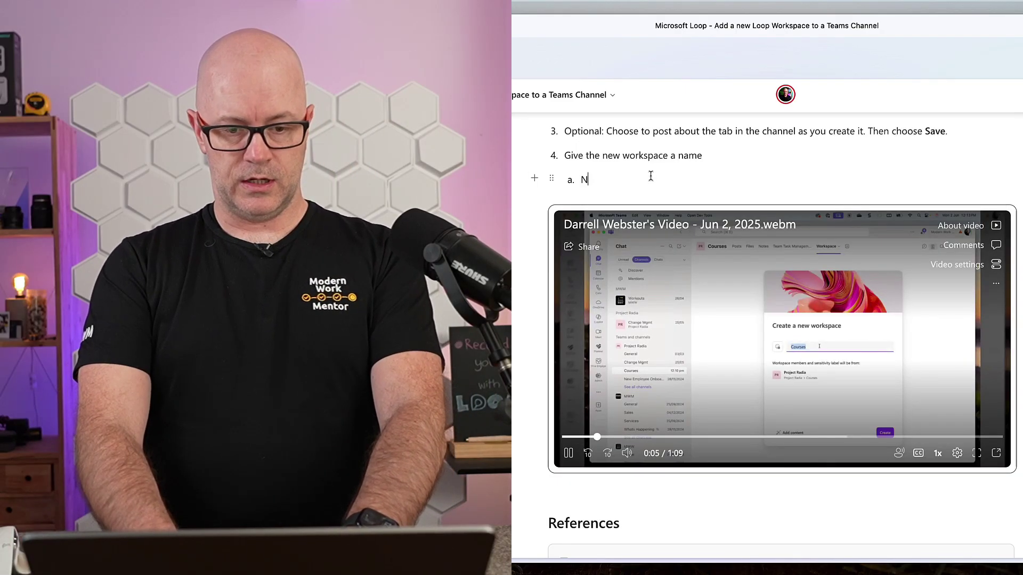
pyautogui.write('ame t')
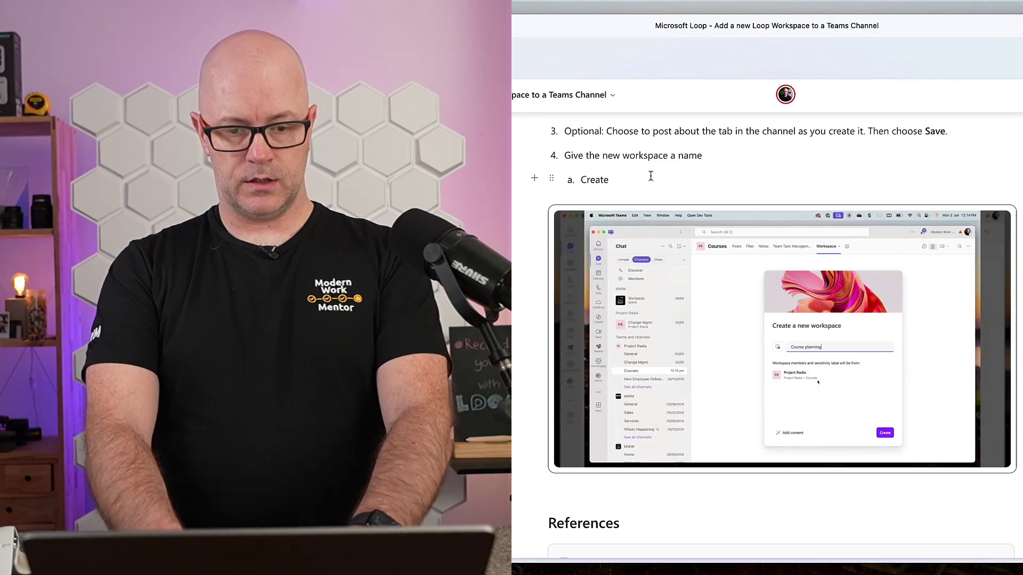
# - Skip ahead in the video and add sub-item b: "Select content to add to workspace if required. Otherwise add links manually later."
pyautogui.press('Return')
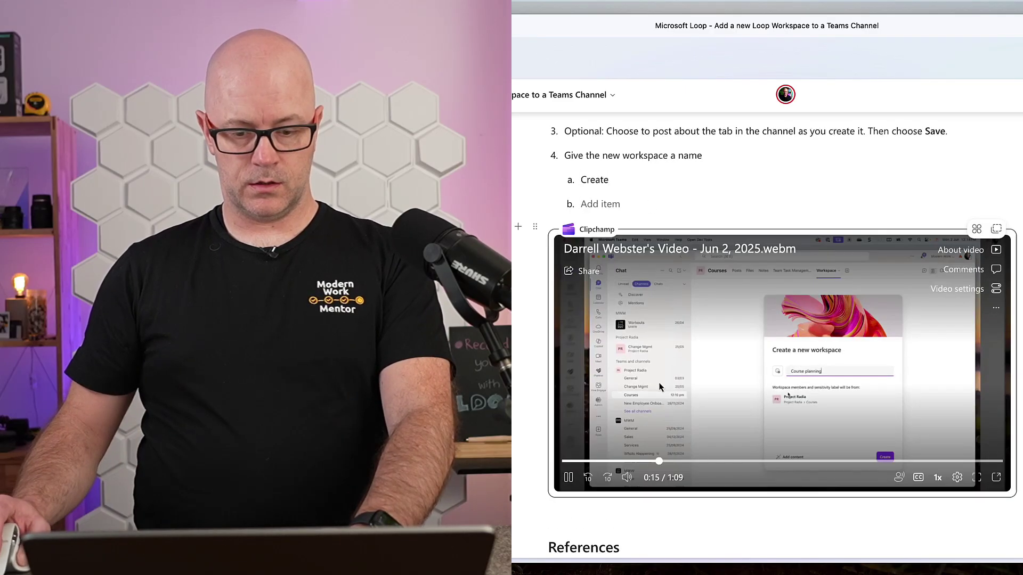
pyautogui.moveTo(698, 463); pyautogui.dragTo(725, 466)
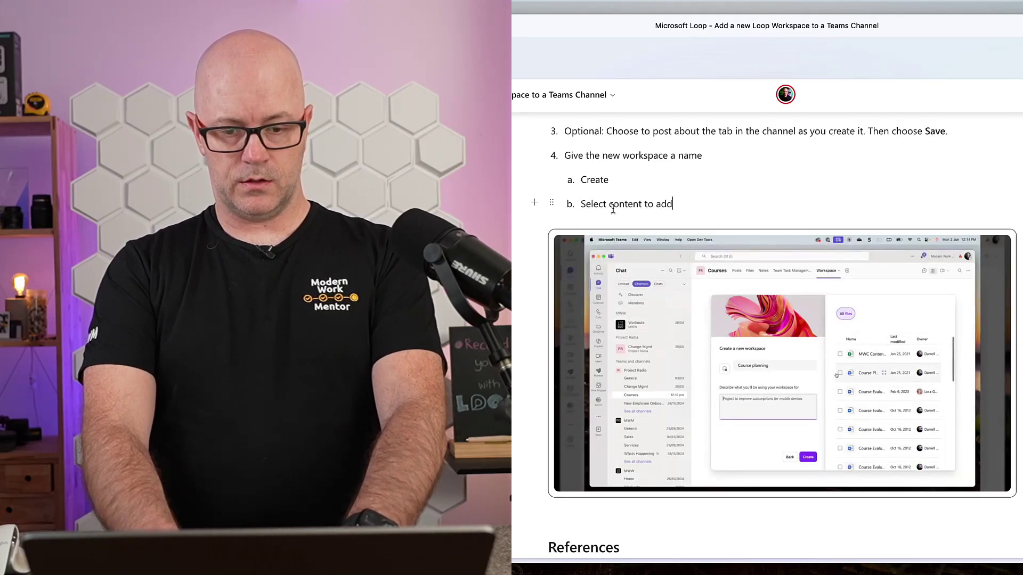
pyautogui.write('pace')
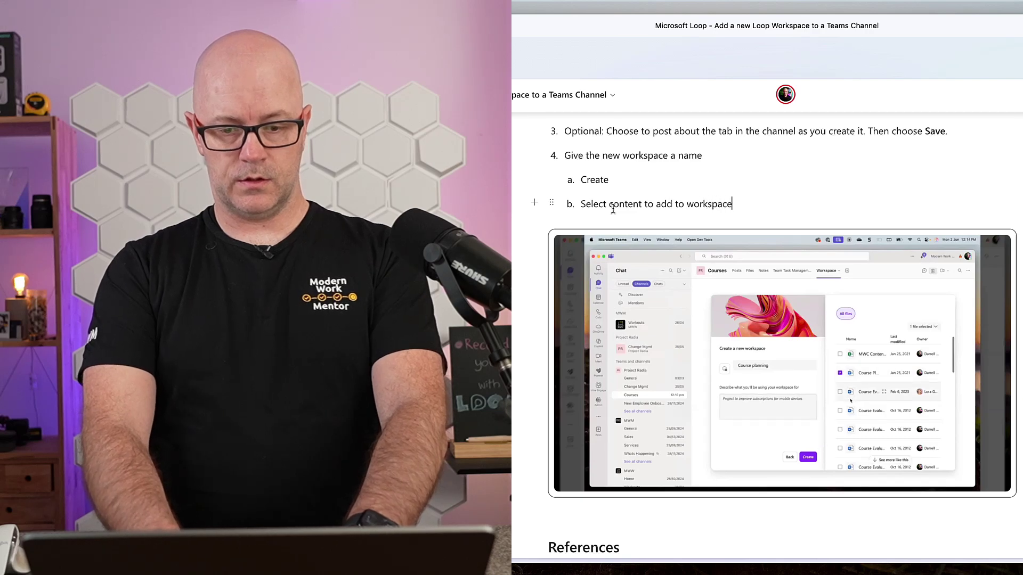
pyautogui.write(' if required')
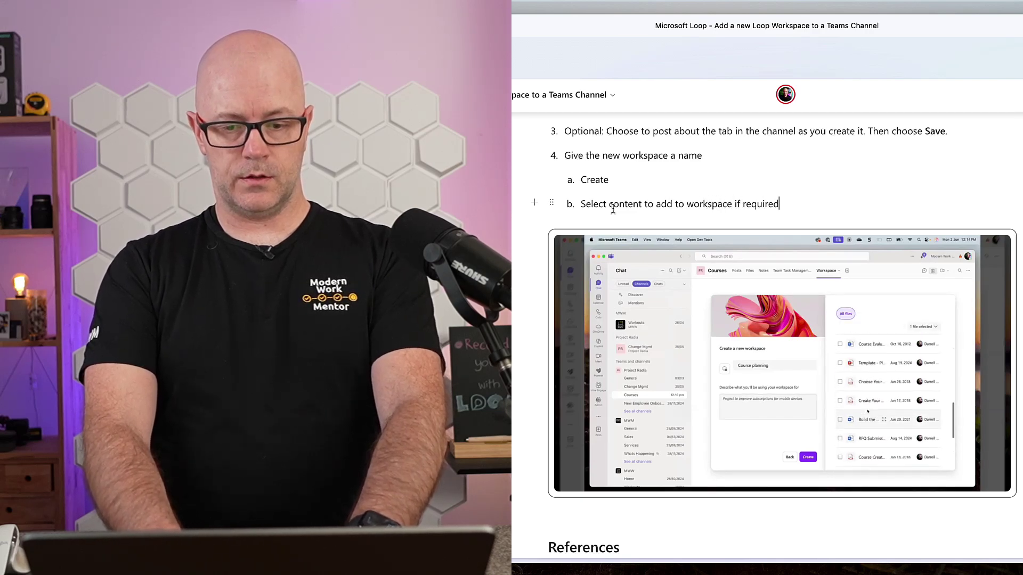
pyautogui.write('. Otherwise add links manually later.')
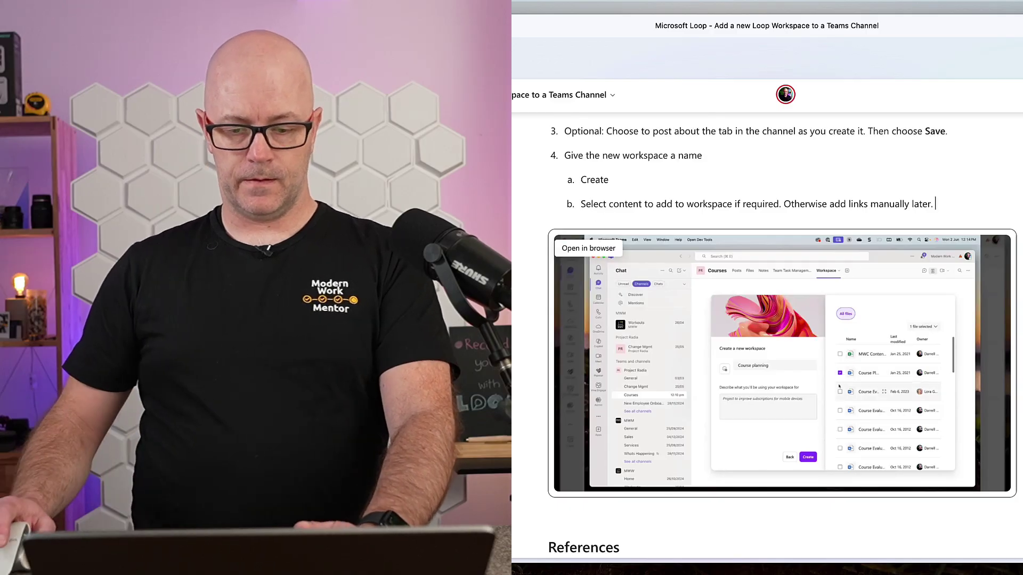
# - Skip the embedded video ahead to its ending to check what follows the workspace's creation
pyautogui.moveTo(868, 462)
pyautogui.click(899, 461)
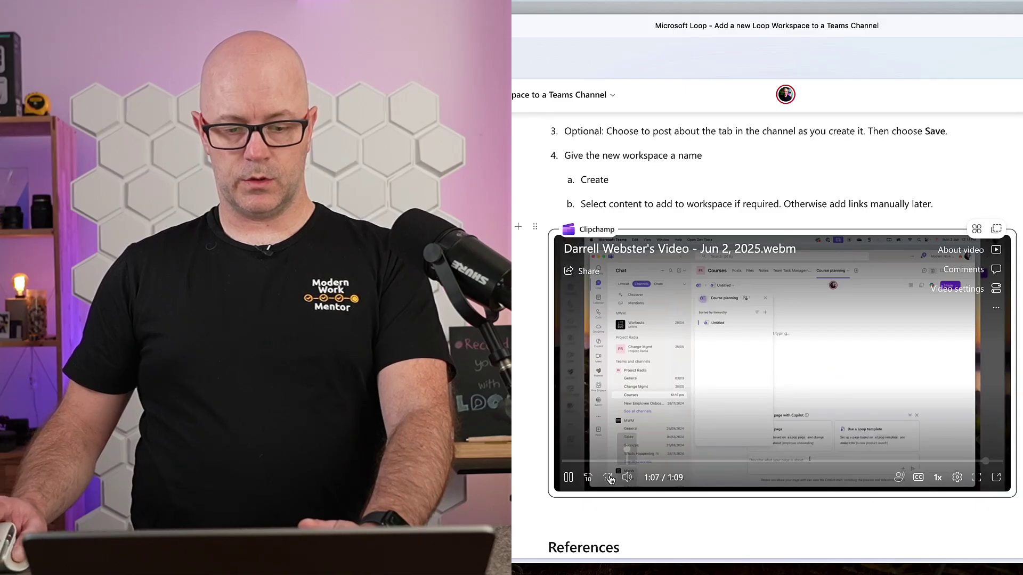
pyautogui.scroll(-2, 613, 479)
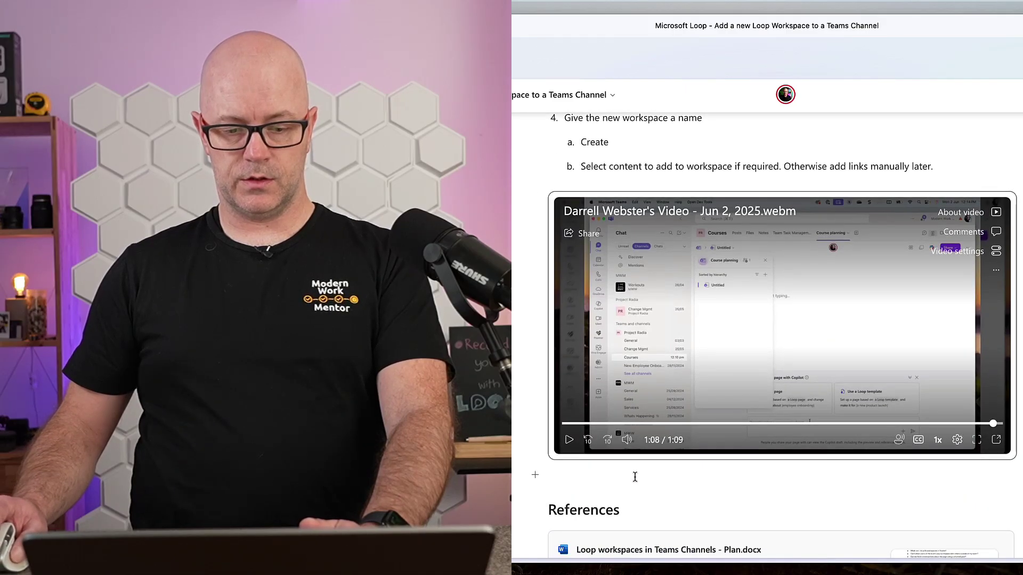
pyautogui.click(636, 476)
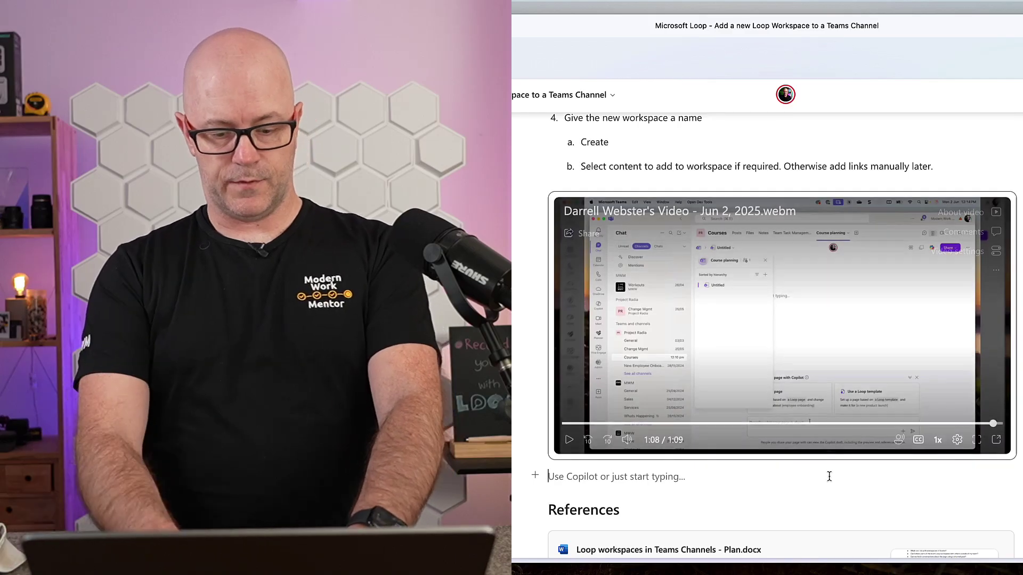
pyautogui.write('5.')
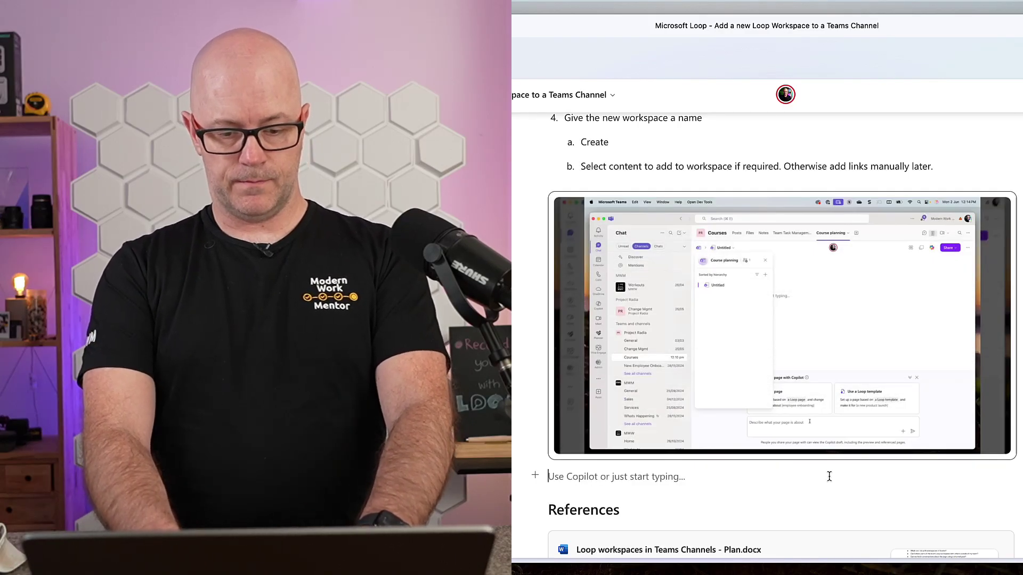
pyautogui.press('Up')
pyautogui.press('BackSpace')
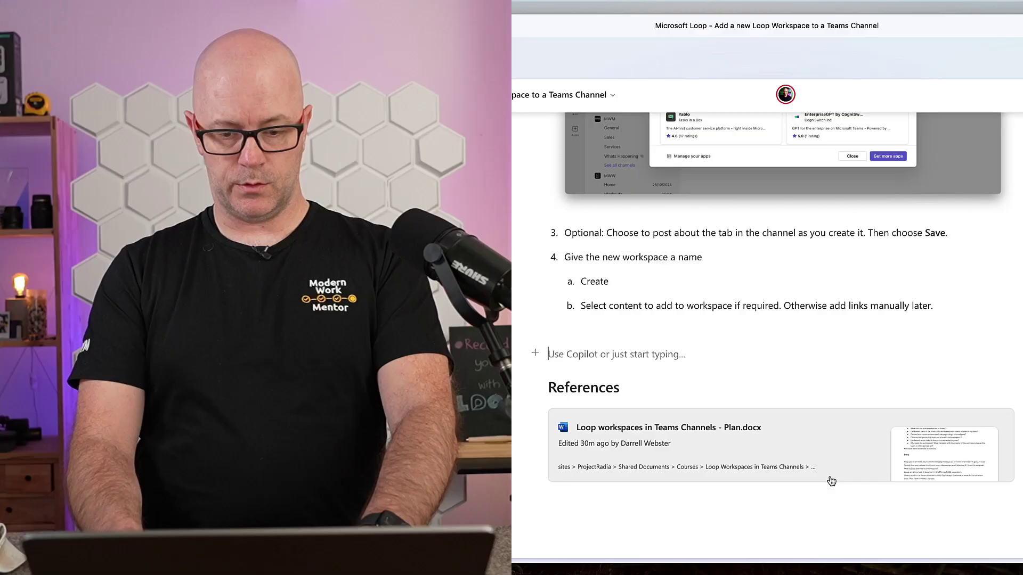
pyautogui.press('super+v')
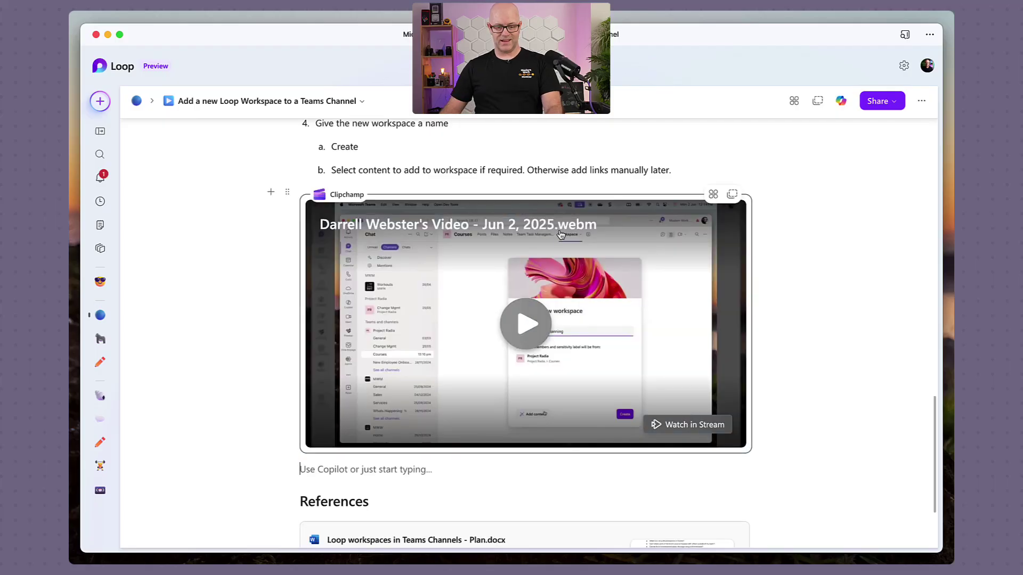
# - Start numbered step 5 directly below sub-item b, outdented to the main list level
pyautogui.scroll(2, 623, 232)
pyautogui.click(716, 239)
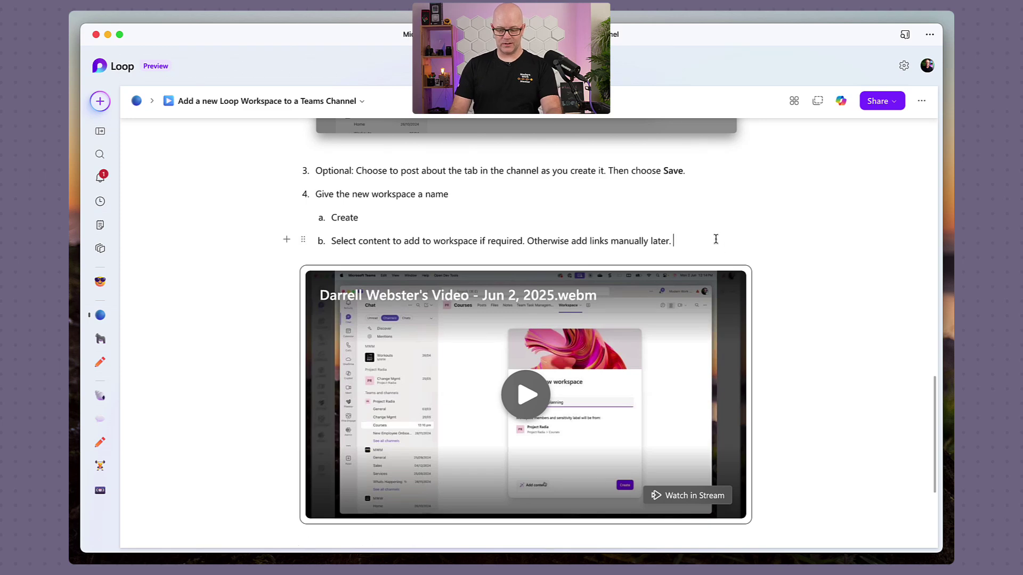
pyautogui.press('Return')
pyautogui.hotkey('shift', 'Tab')
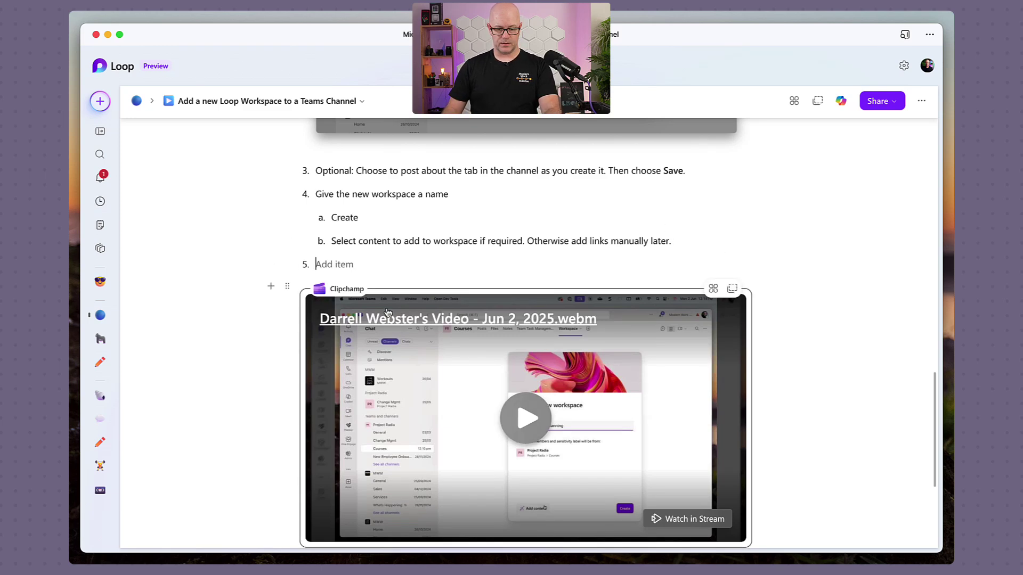
# - Move the embedded video under step 4, above "Create", and write step 5 as "The workspace is created in your channel."
pyautogui.moveTo(288, 290); pyautogui.dragTo(299, 210)
pyautogui.scroll(4, 464, 311)
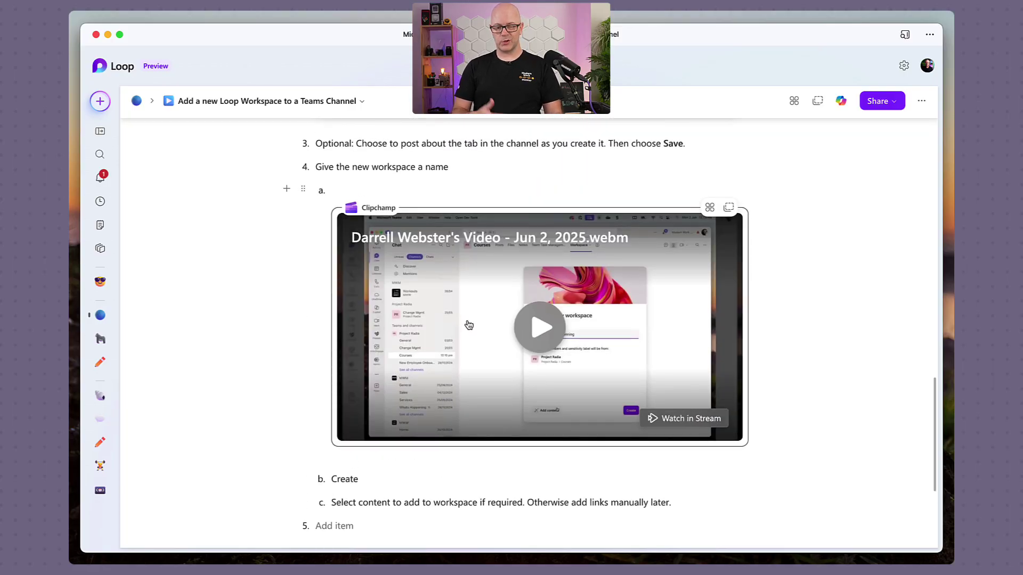
pyautogui.scroll(-1, 469, 325)
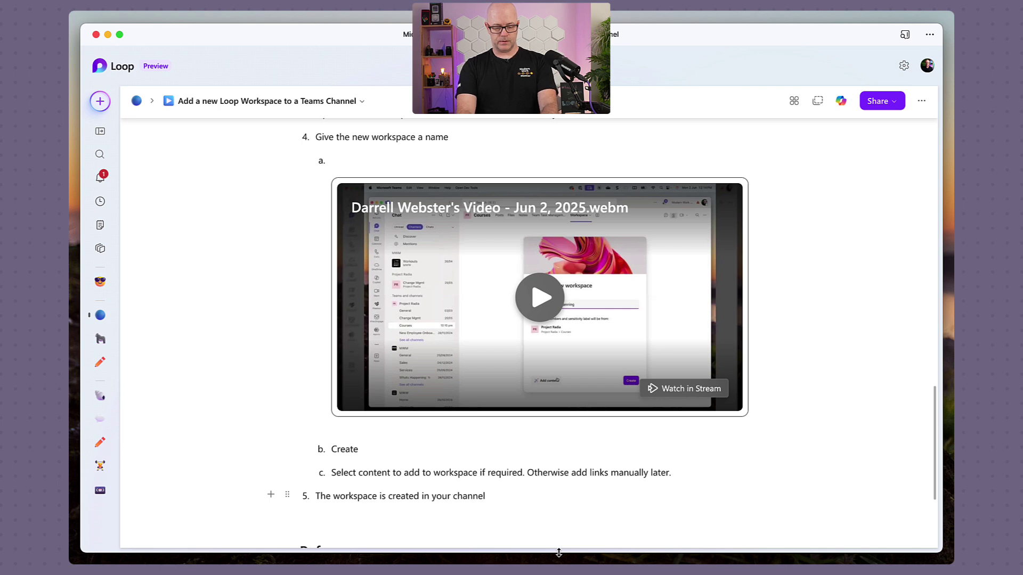
# - Open the Project Radia workspace's page list and review the whole process page, from title and description through the steps to the references
pyautogui.scroll(-3, 594, 480)
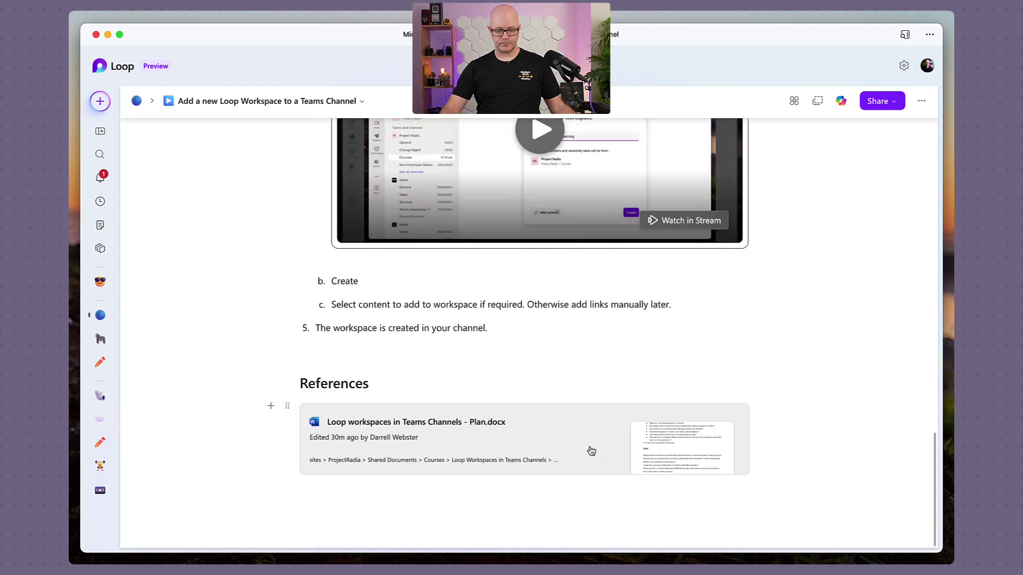
pyautogui.scroll(20, 815, 419)
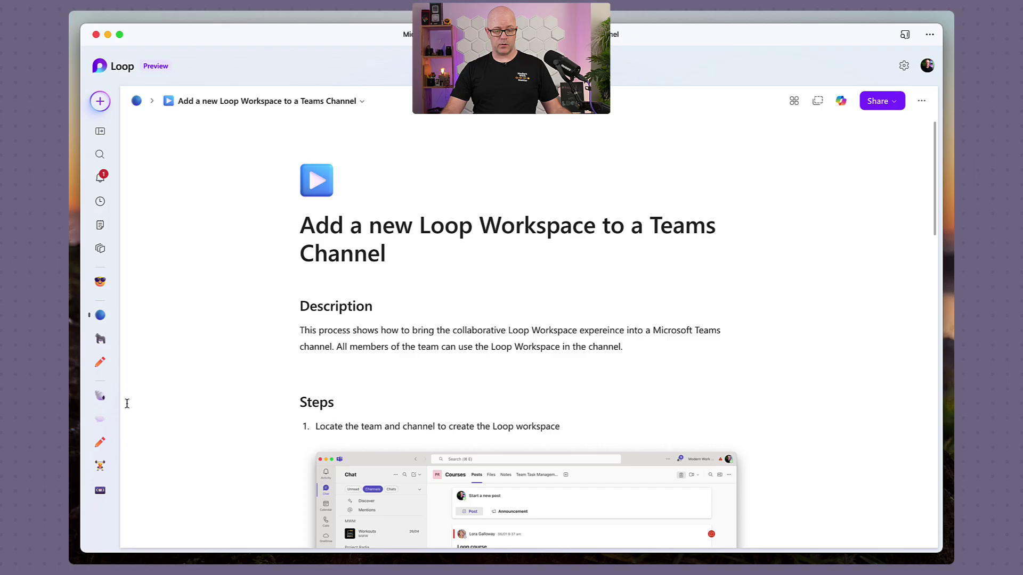
pyautogui.click(101, 315)
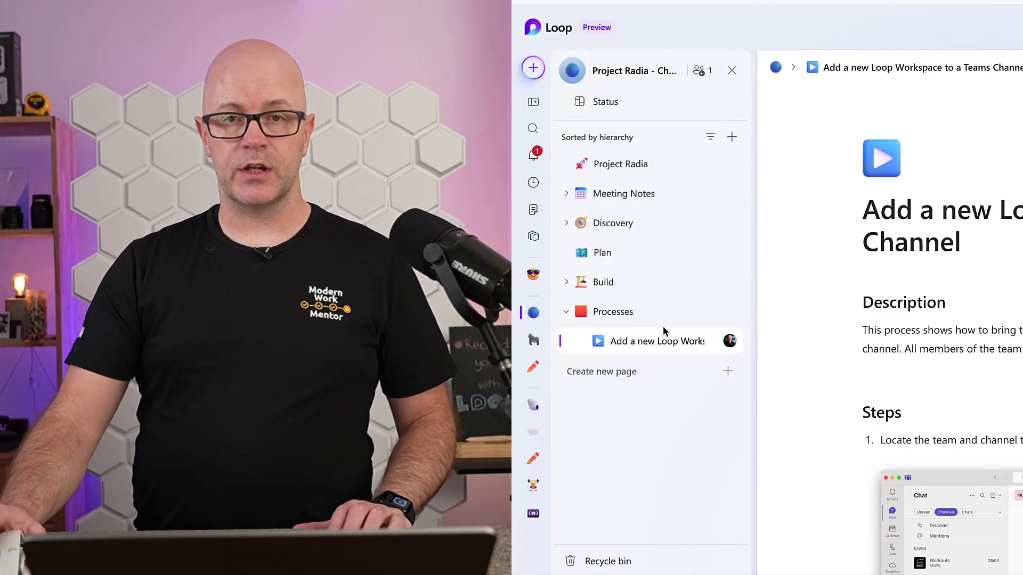
pyautogui.scroll(-2, 797, 319)
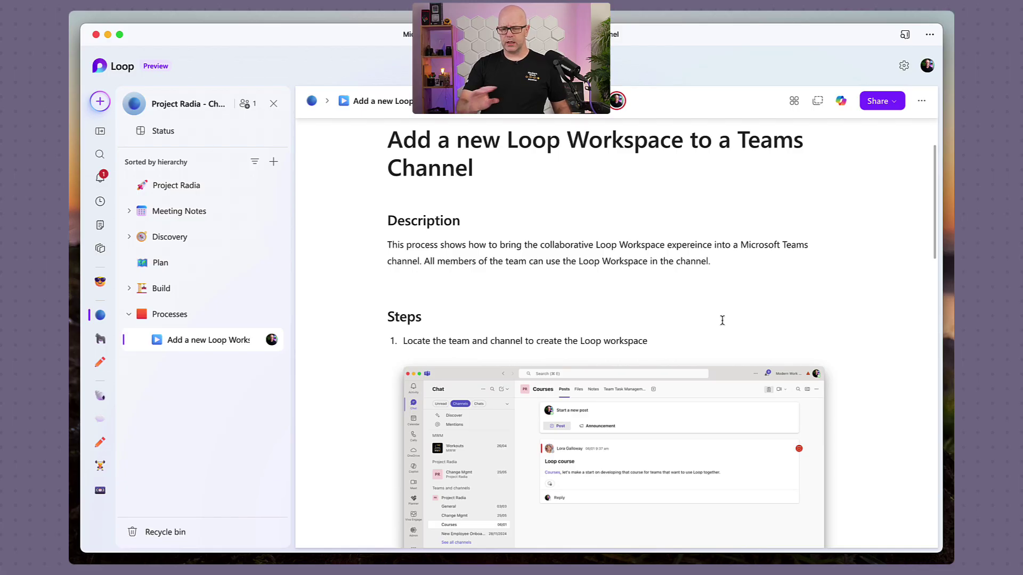
pyautogui.scroll(-4, 722, 320)
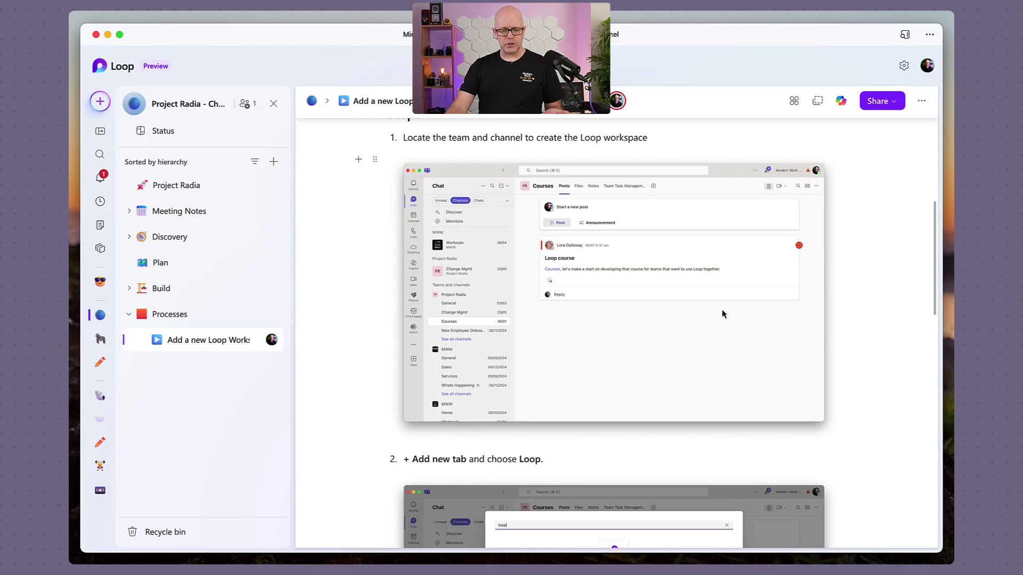
pyautogui.scroll(-10, 724, 319)
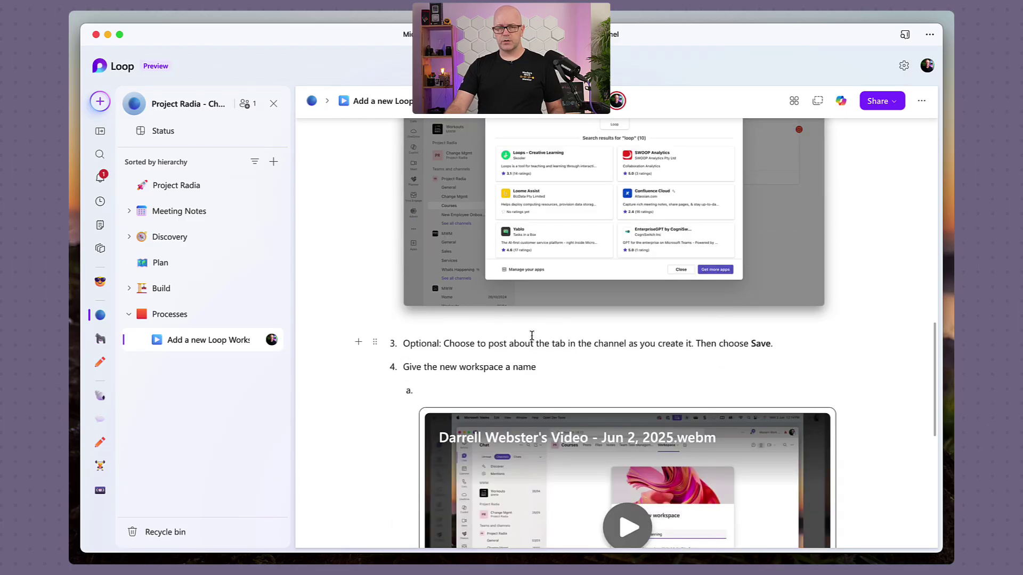
pyautogui.scroll(-6, 531, 336)
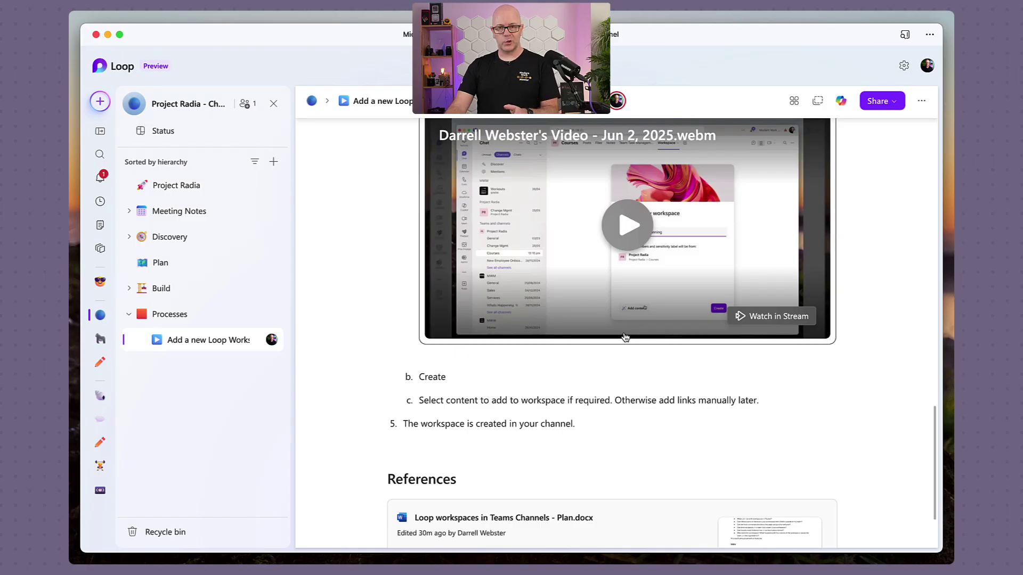
pyautogui.scroll(-2, 538, 378)
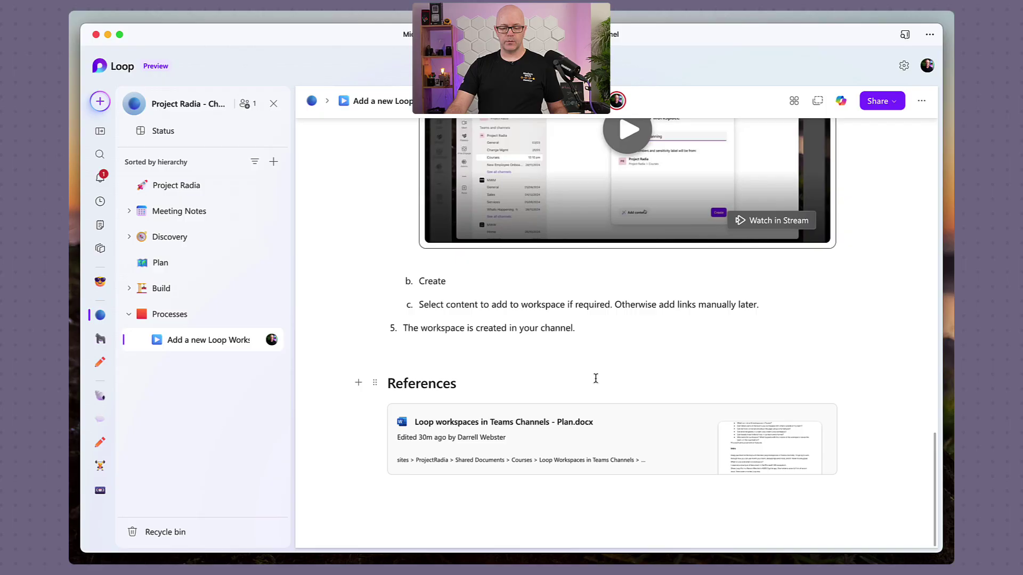
pyautogui.scroll(1, 632, 381)
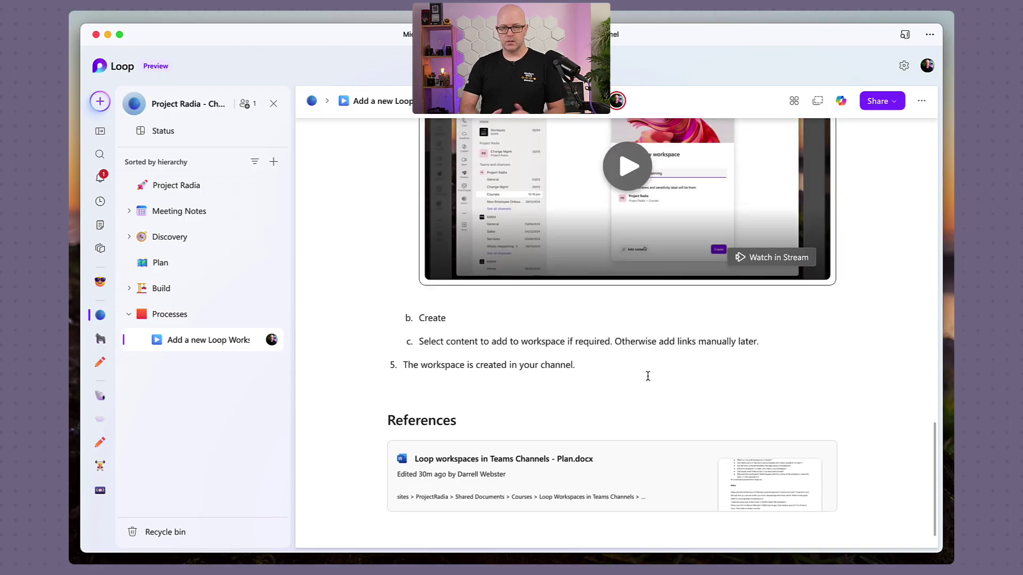